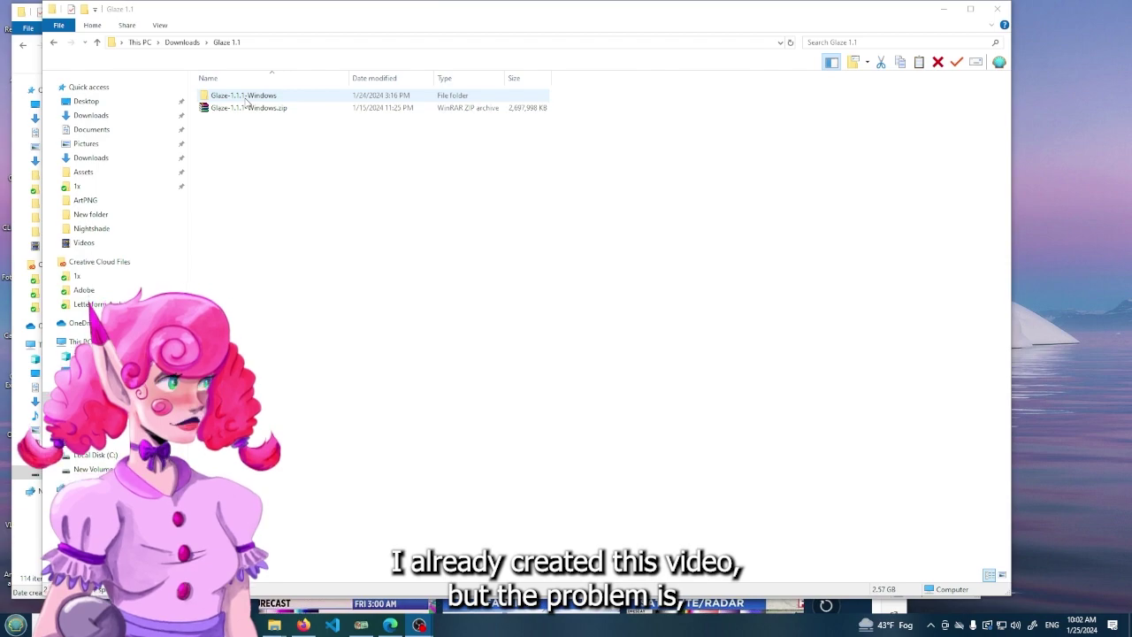
# Open the Glaze-1.1.1-Windows folder and its Glaze program folder, and look through its files
pyautogui.doubleClick(246, 97)
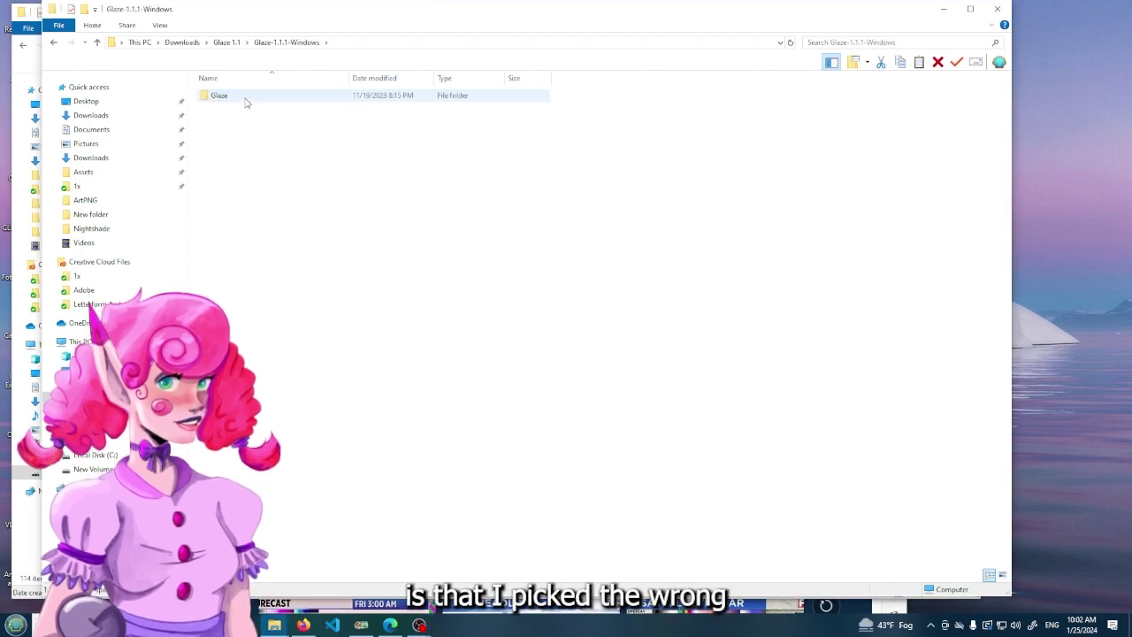
pyautogui.doubleClick(246, 100)
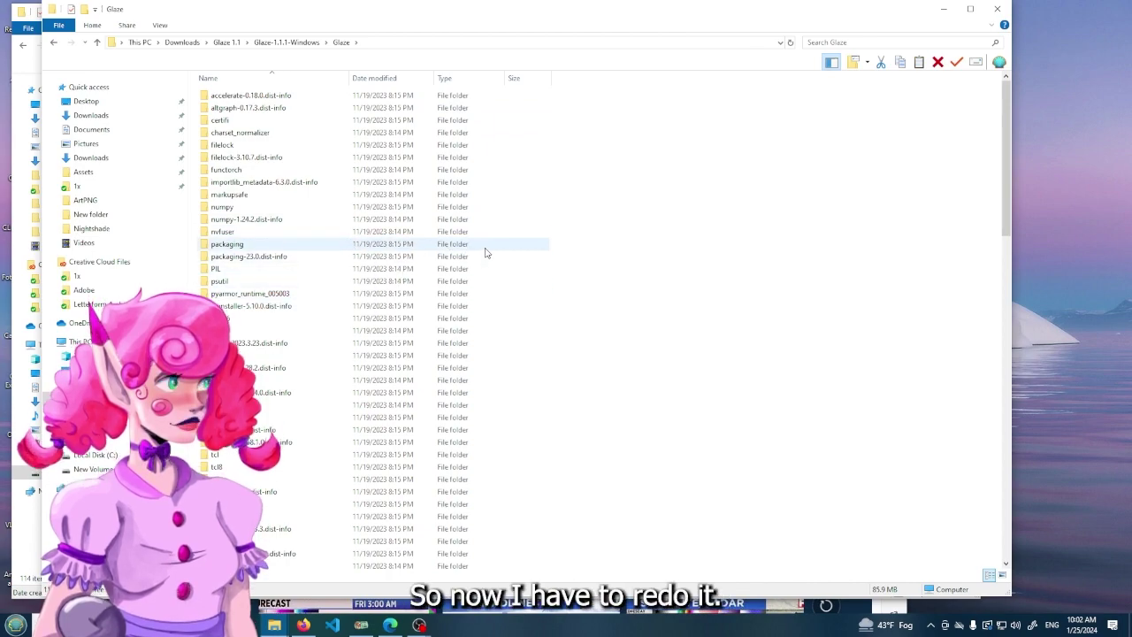
pyautogui.scroll(-2, 506, 253)
pyautogui.scroll(-15, 508, 254)
pyautogui.scroll(15, 518, 272)
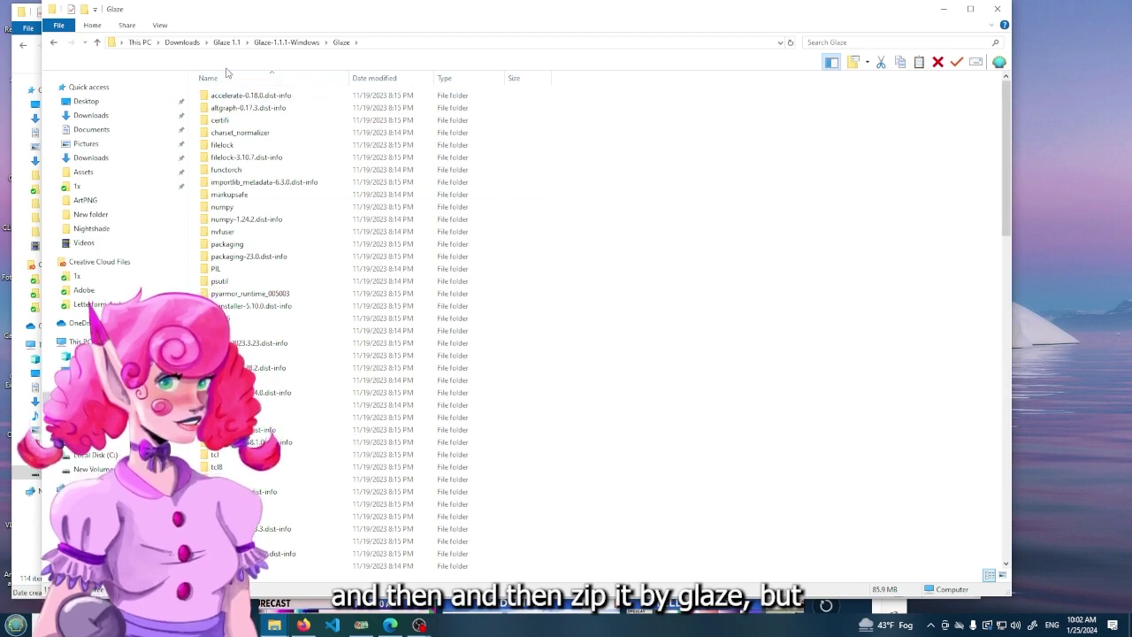
# Go back to Downloads and launch Nightshade from Nightshade-1.0-Windows > Nightshade
pyautogui.click(225, 42)
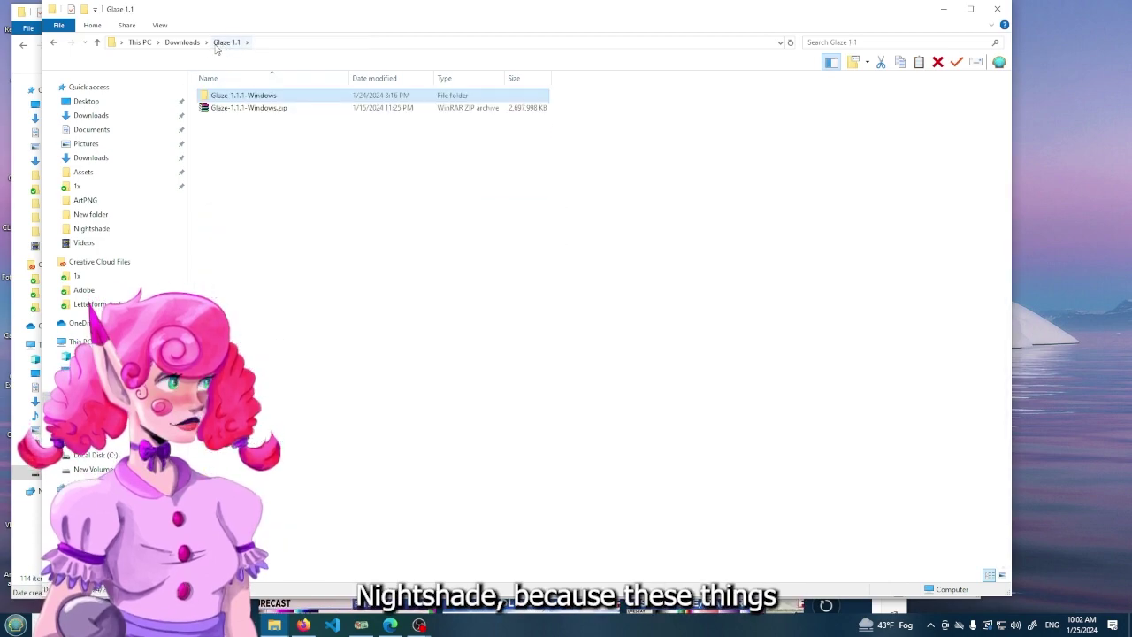
pyautogui.click(189, 42)
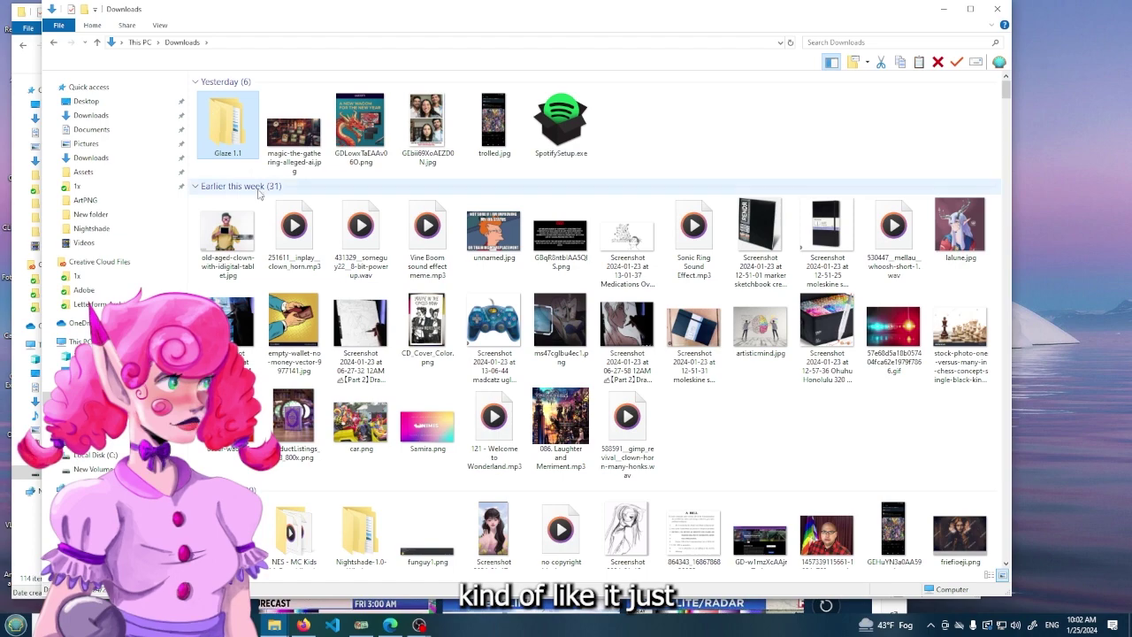
pyautogui.scroll(-3, 353, 354)
pyautogui.doubleClick(358, 339)
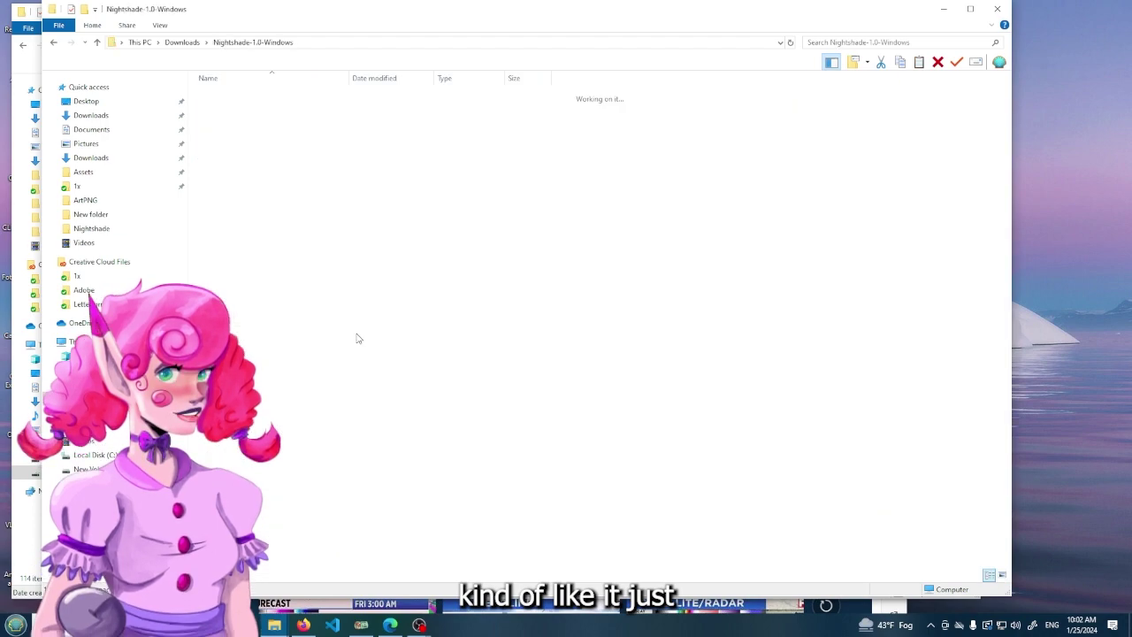
pyautogui.doubleClick(249, 97)
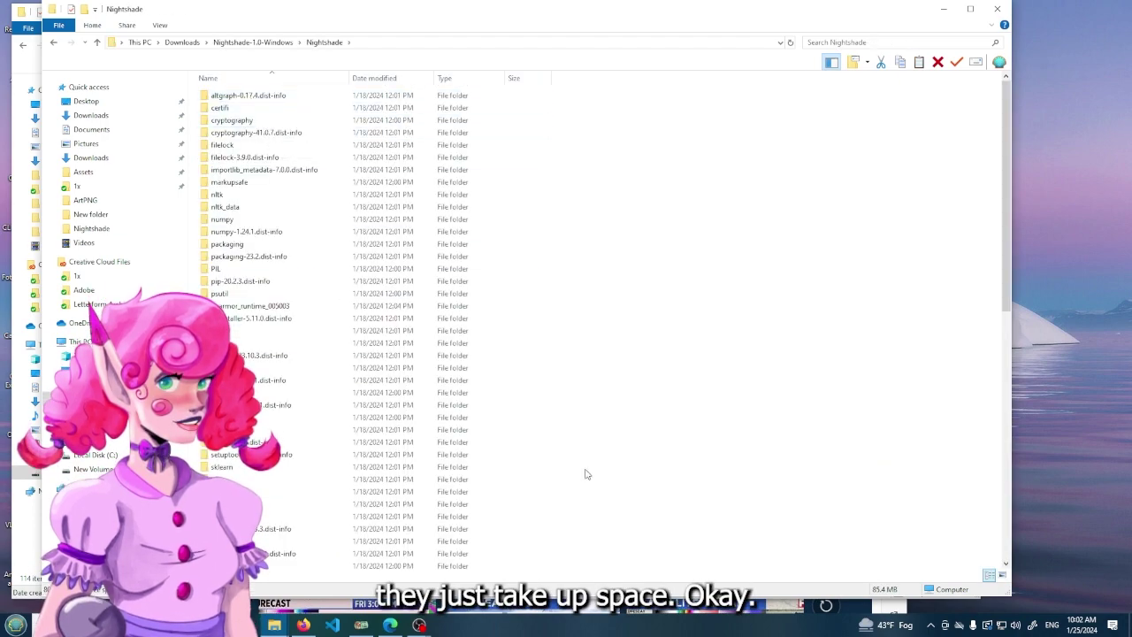
pyautogui.scroll(-15, 528, 389)
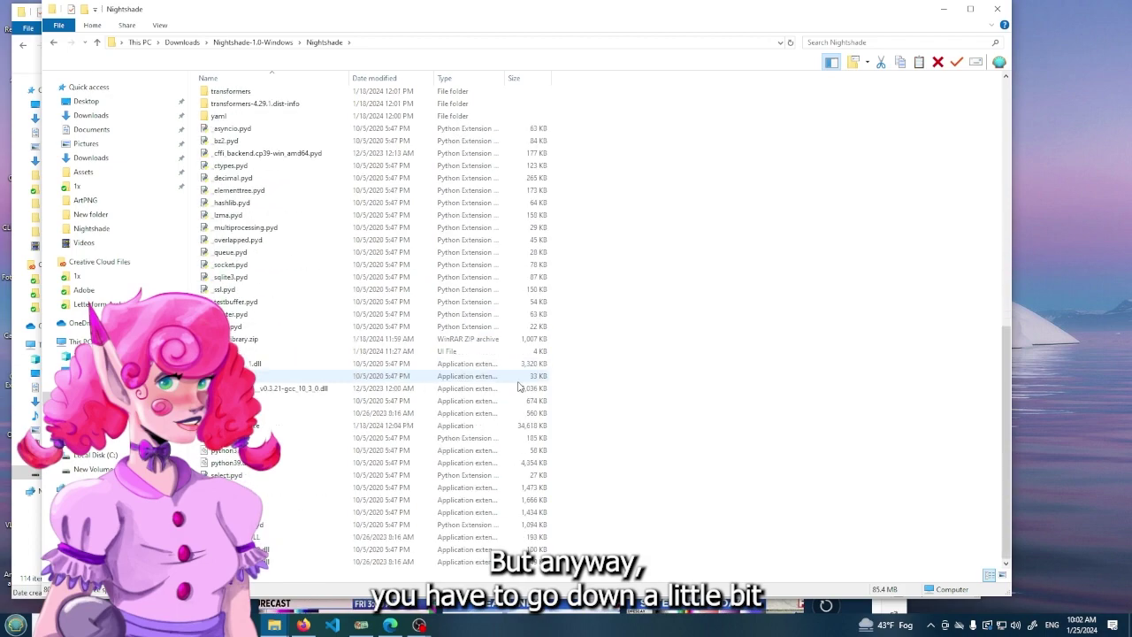
pyautogui.doubleClick(276, 427)
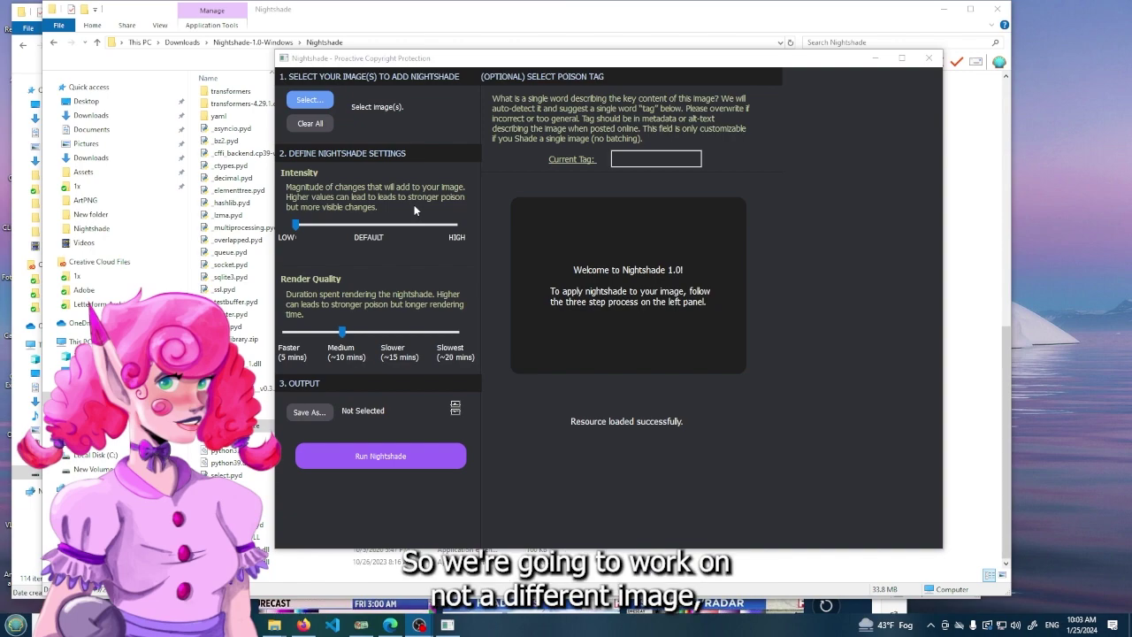
# Load Toad.png from the ArtPNG folder as the image to poison
pyautogui.click(322, 102)
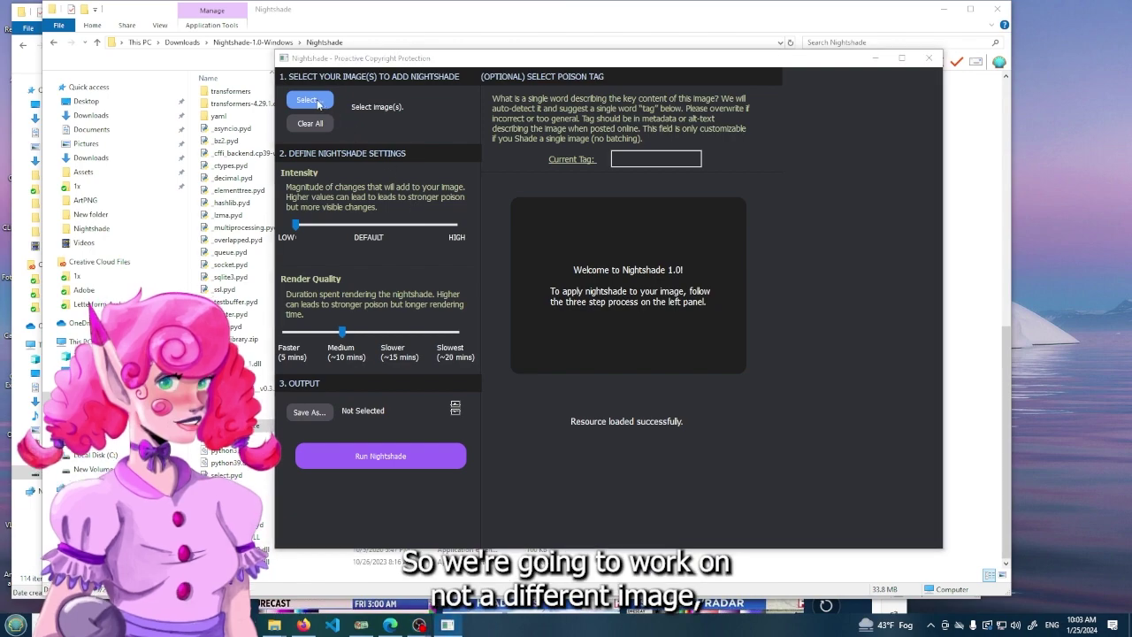
pyautogui.scroll(1, 336, 194)
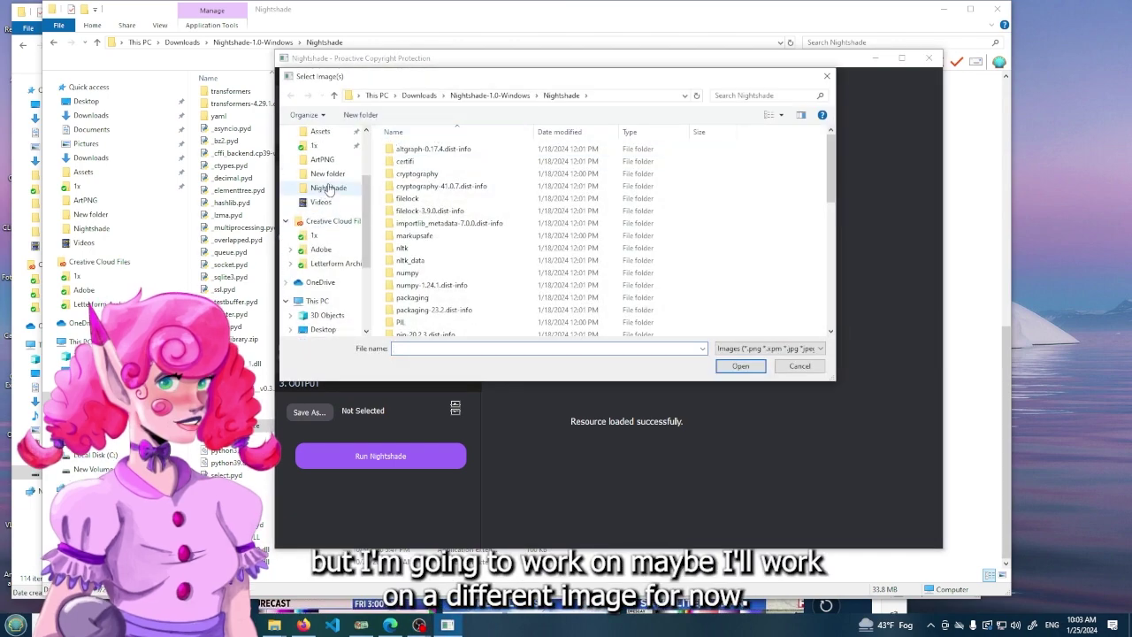
pyautogui.click(340, 161)
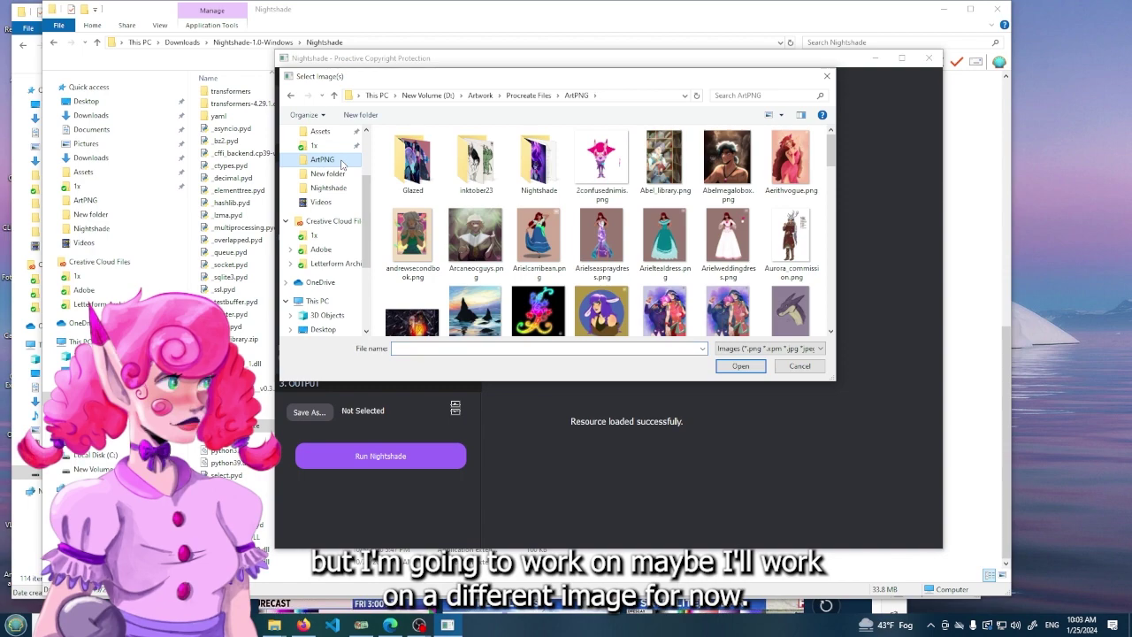
pyautogui.scroll(-5, 757, 232)
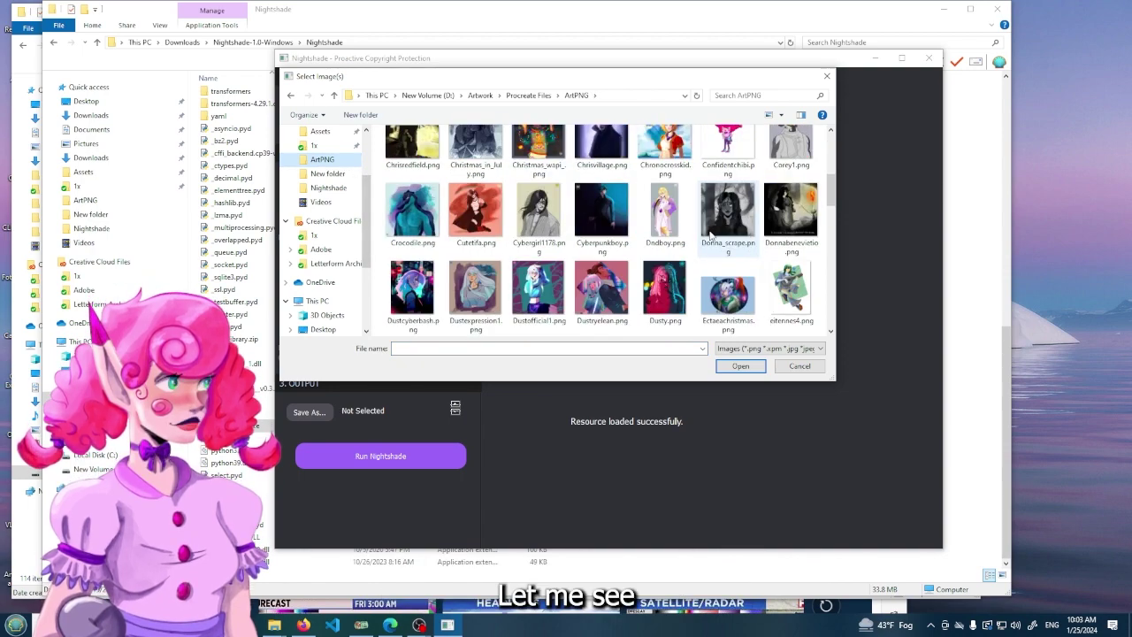
pyautogui.scroll(-1, 710, 234)
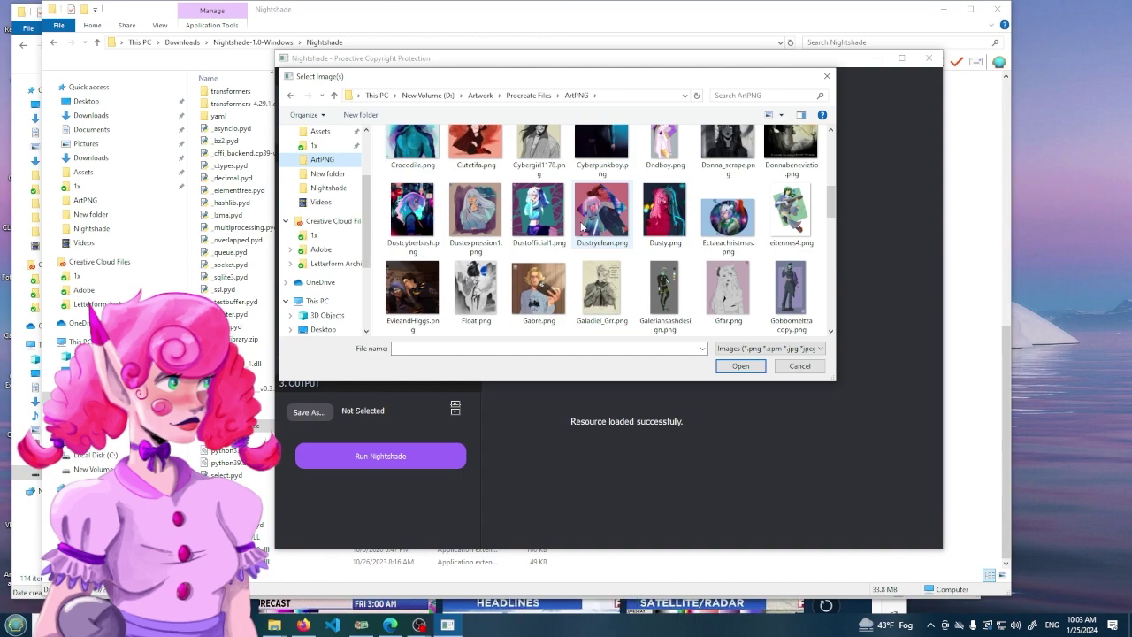
pyautogui.scroll(-5, 645, 234)
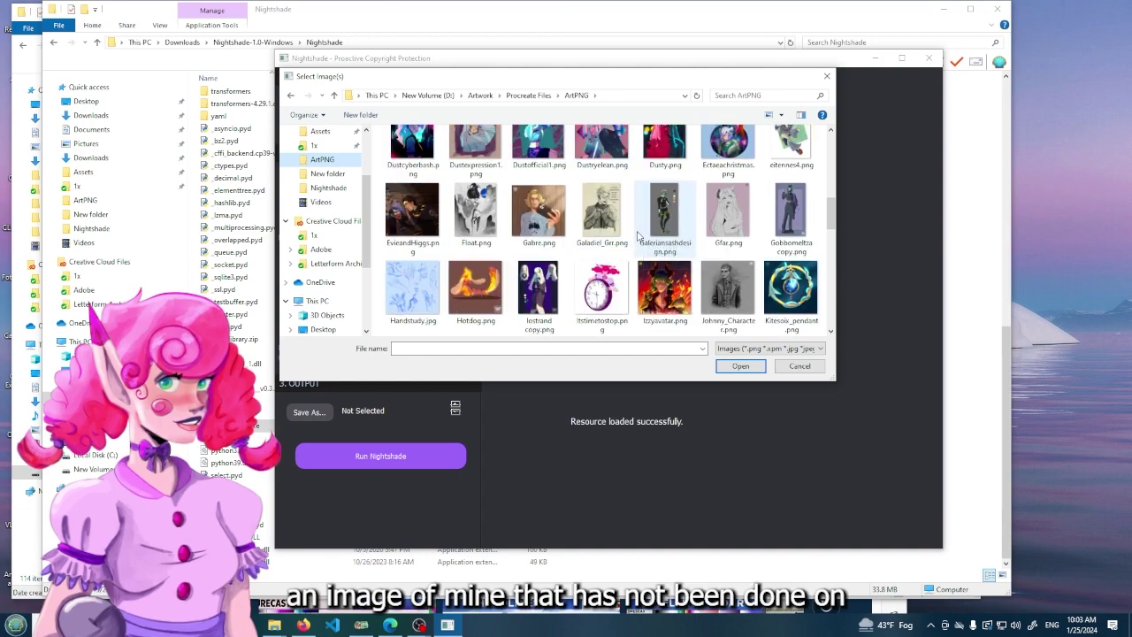
pyautogui.scroll(-2, 637, 235)
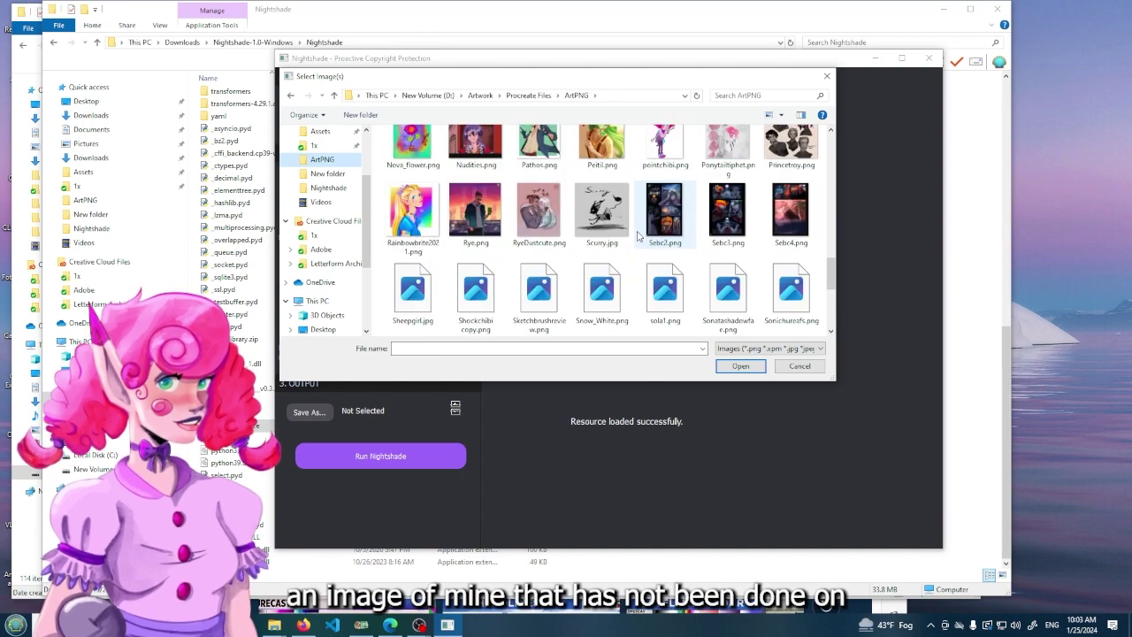
pyautogui.scroll(-2, 636, 236)
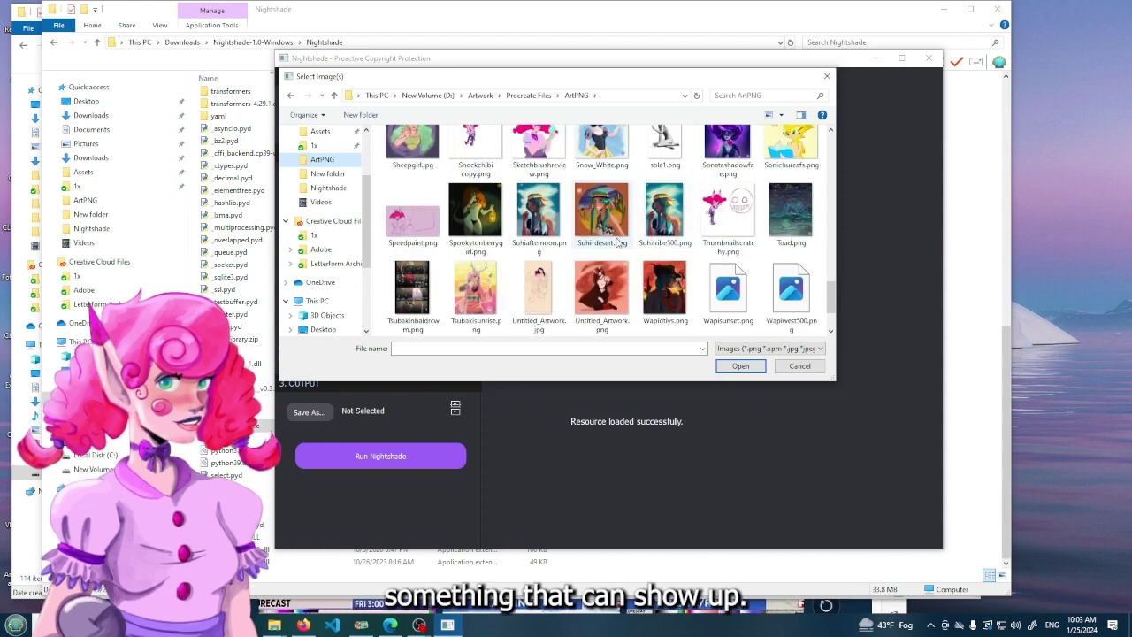
pyautogui.click(777, 232)
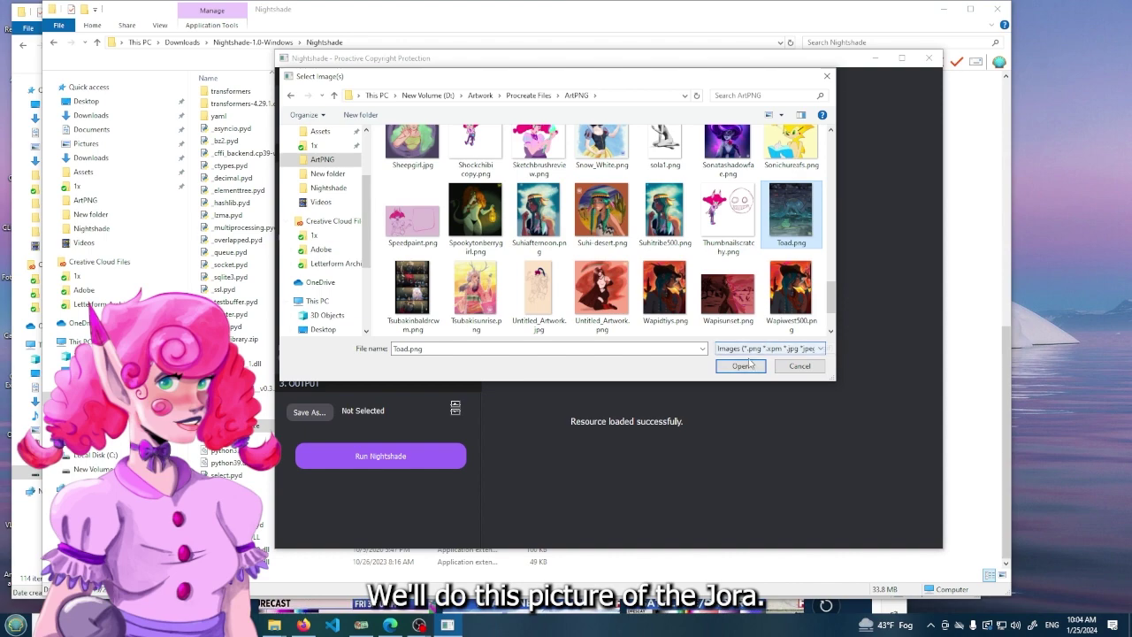
pyautogui.click(746, 366)
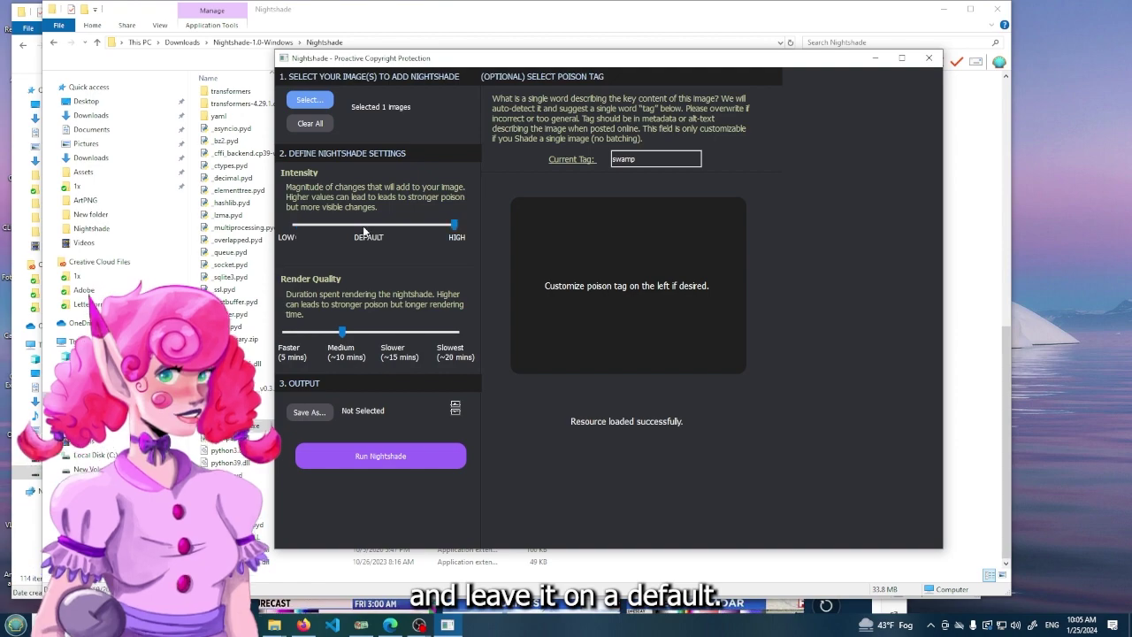
# Push the Intensity slider to maximum, then set it back to Default
pyautogui.moveTo(368, 227); pyautogui.dragTo(447, 226)
pyautogui.click(371, 226)
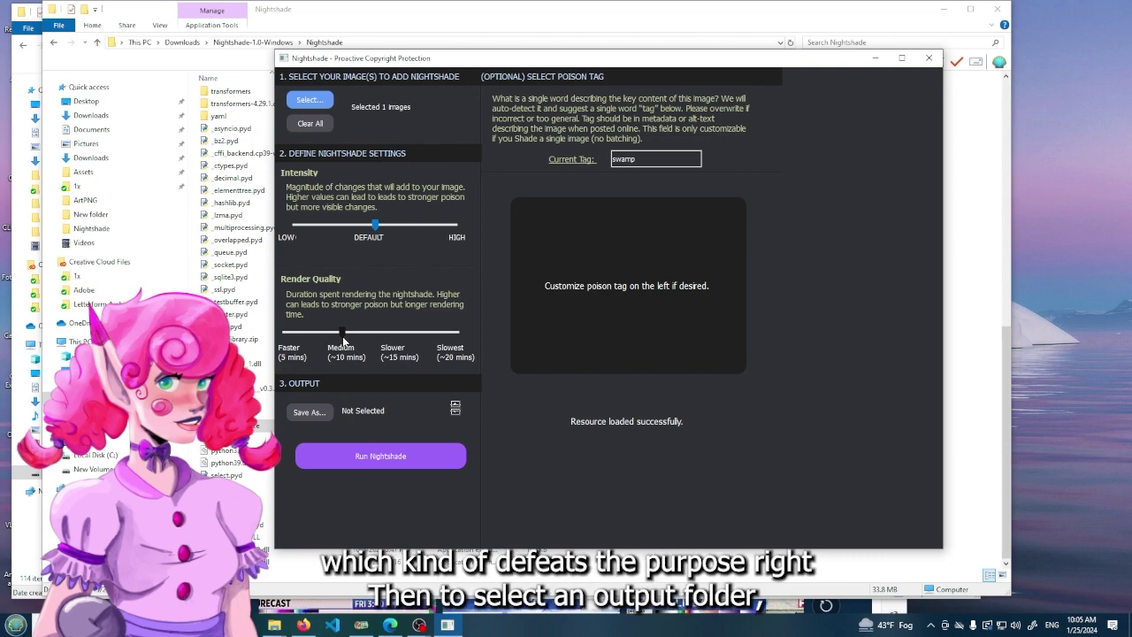
# Choose the output folder with Save As and start the Nightshade run
pyautogui.click(324, 412)
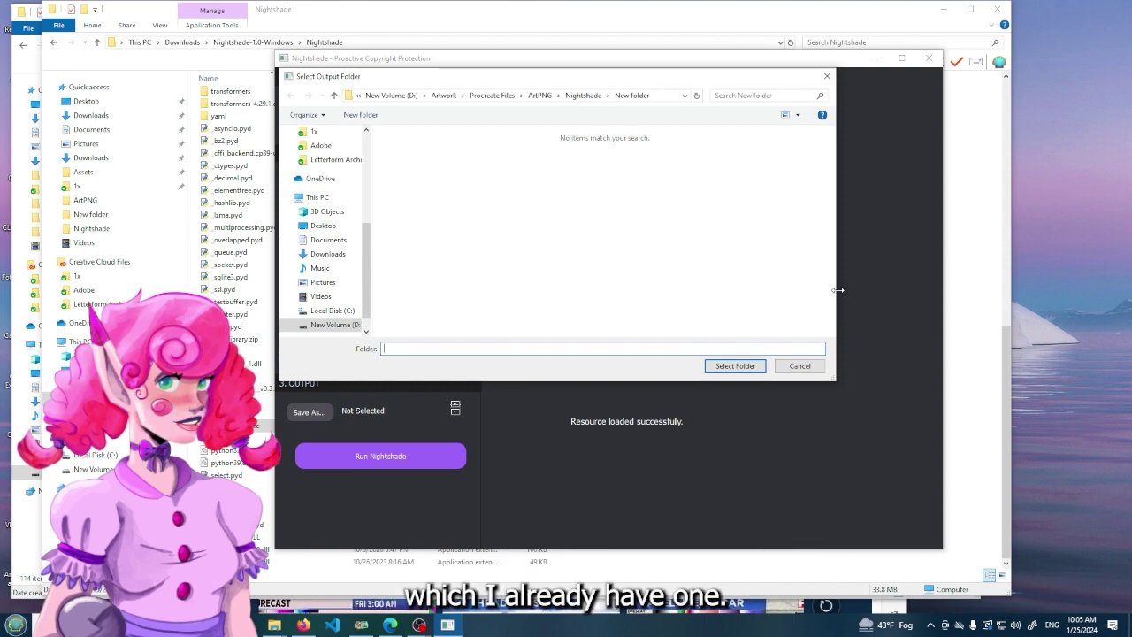
pyautogui.click(735, 365)
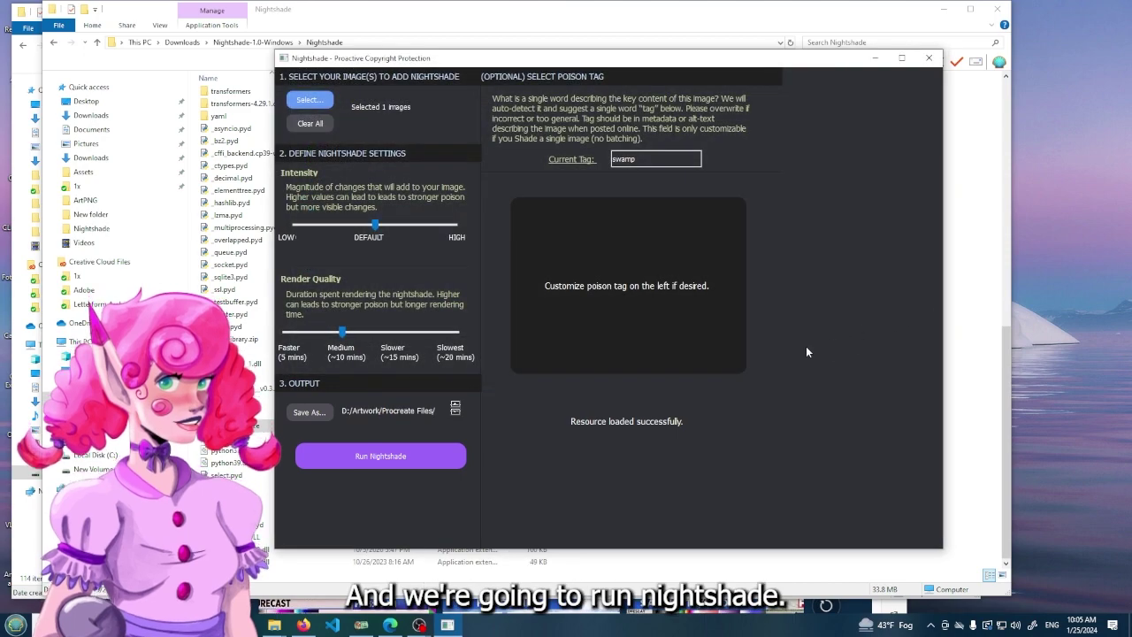
pyautogui.click(452, 445)
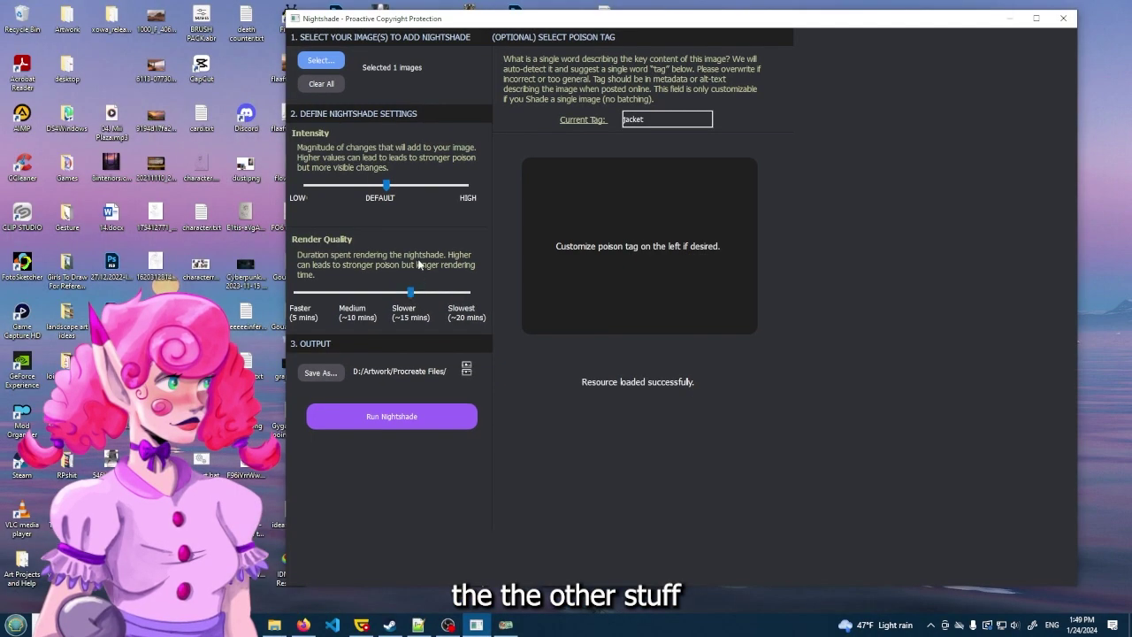
# Run Nightshade at High intensity with Slowest render quality, then open the Start menu
pyautogui.moveTo(389, 184); pyautogui.dragTo(469, 186)
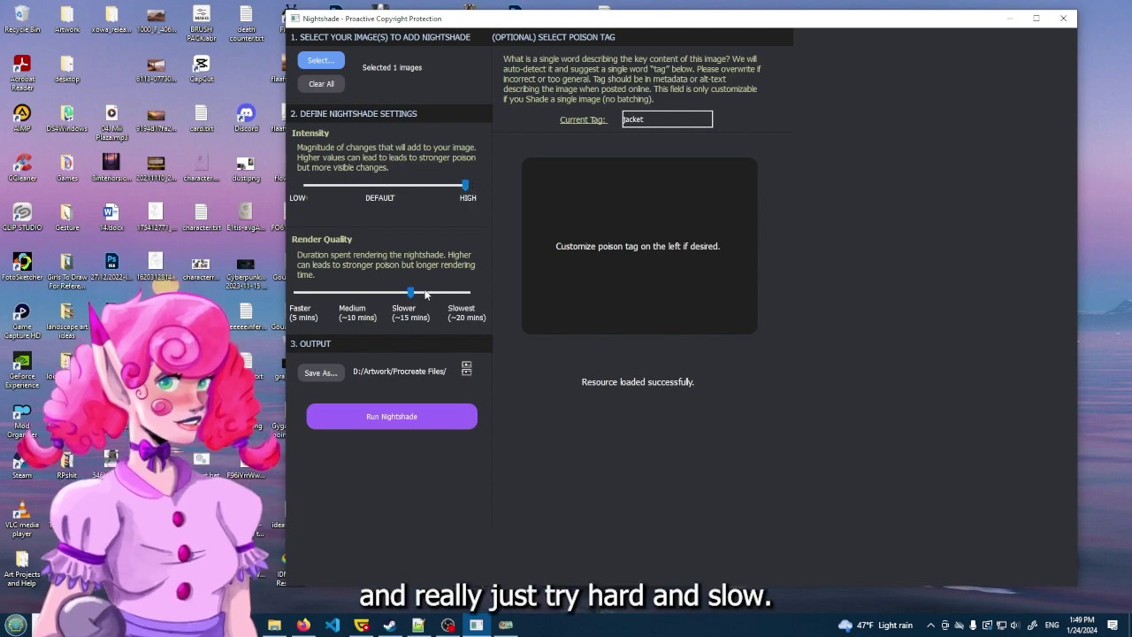
pyautogui.moveTo(424, 295); pyautogui.dragTo(467, 293)
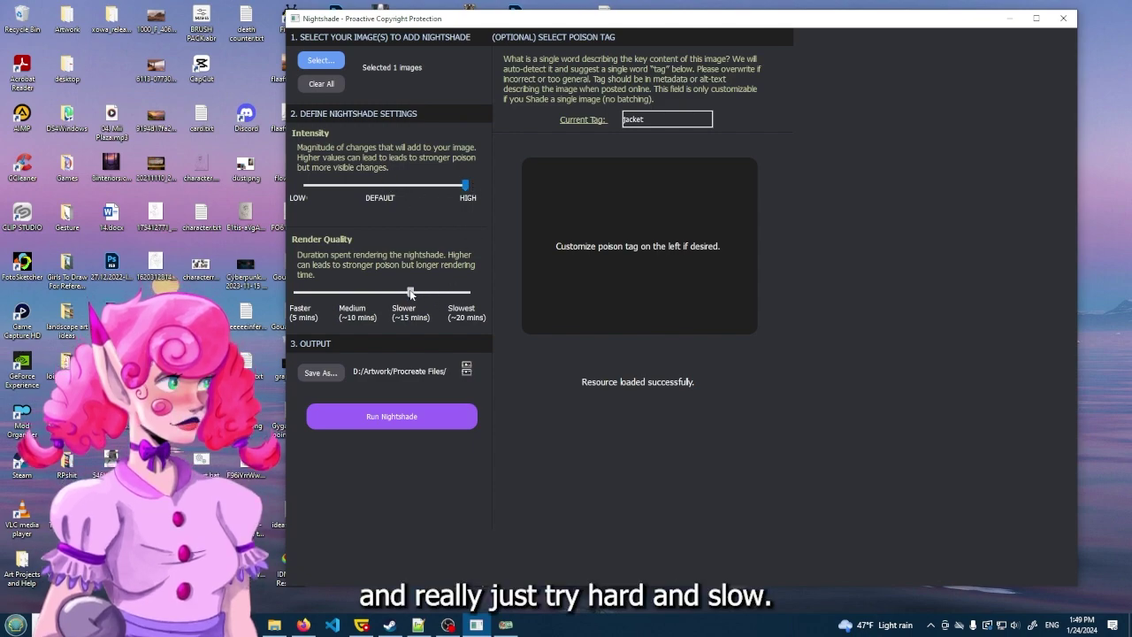
pyautogui.click(430, 428)
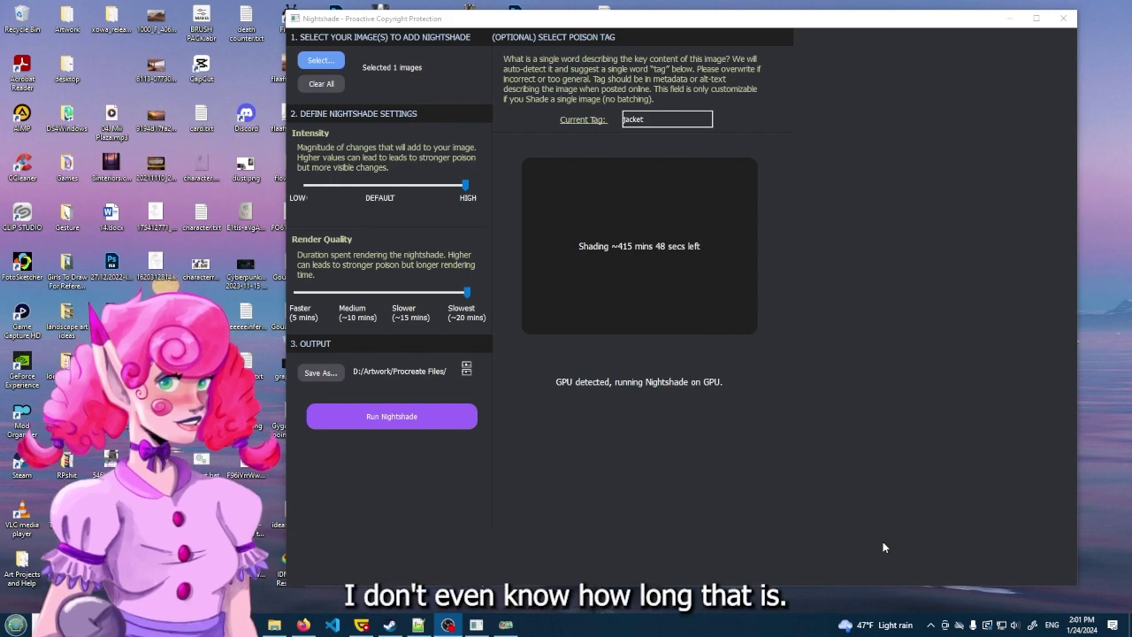
pyautogui.click(17, 624)
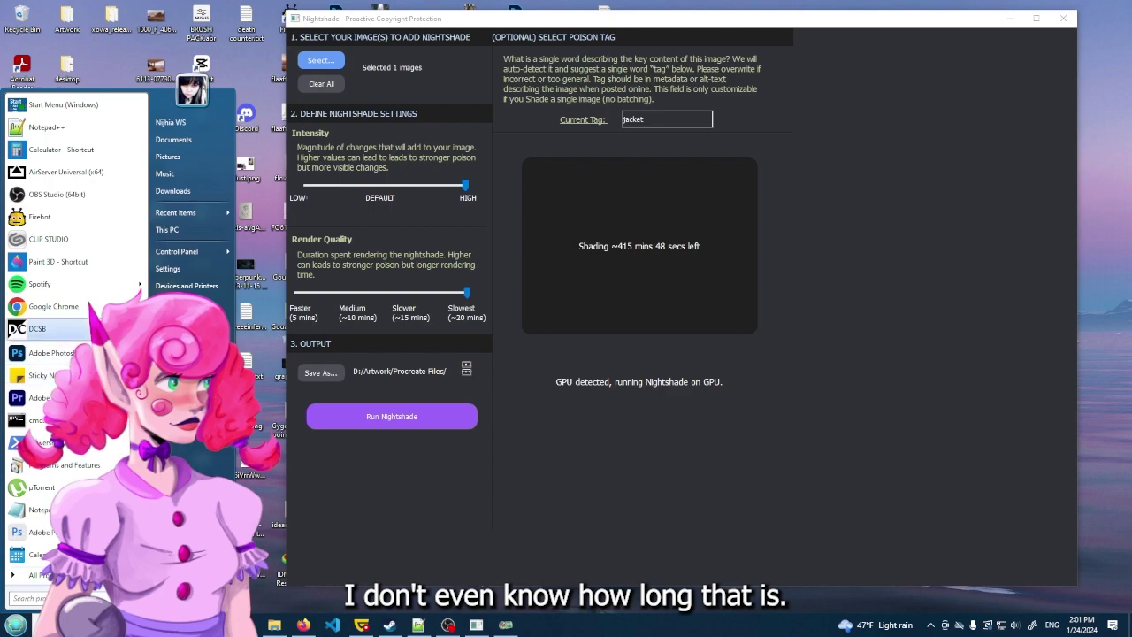
# Launch Calculator, move its window, and compute 415 ÷ 24 = 17.2916666666667
pyautogui.click(105, 156)
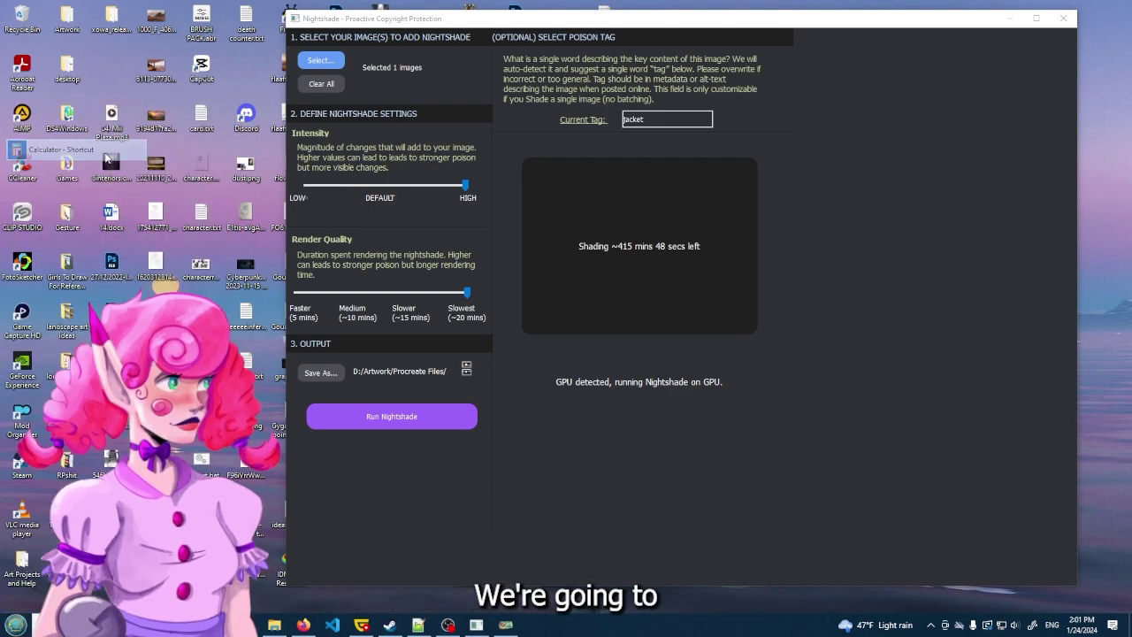
pyautogui.moveTo(312, 88); pyautogui.dragTo(279, 196)
pyautogui.click(98, 417)
pyautogui.click(115, 449)
pyautogui.click(188, 416)
pyautogui.click(344, 355)
pyautogui.click(187, 448)
pyautogui.click(97, 418)
pyautogui.press('Return')
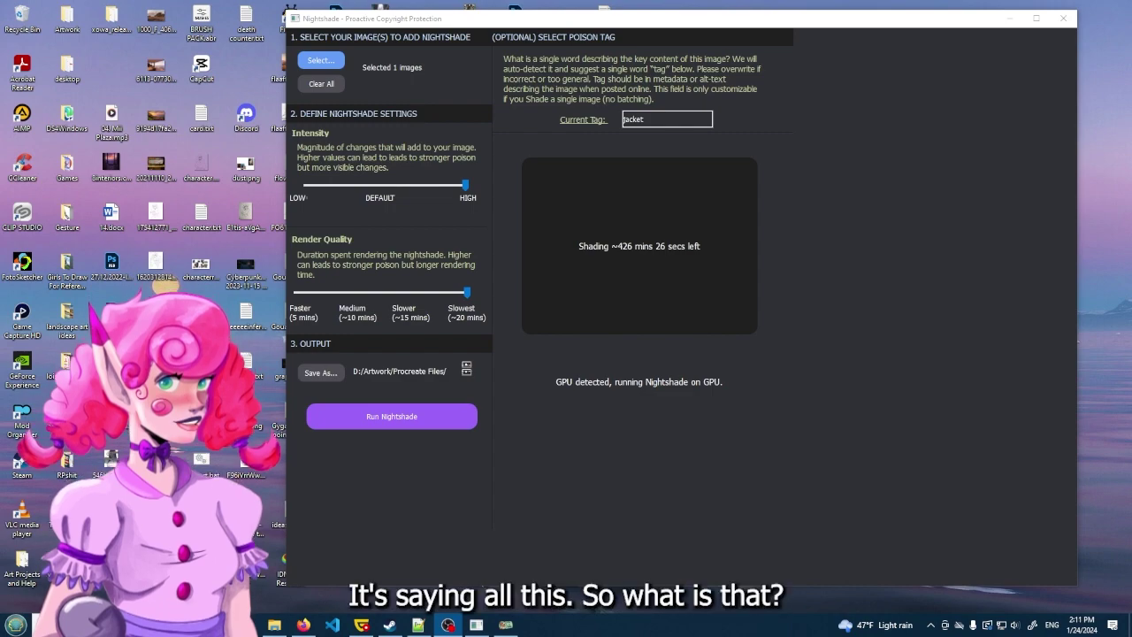
# Close Nightshade, then run Sonatashadowfae.png at Default intensity and Medium render quality
pyautogui.click(1063, 18)
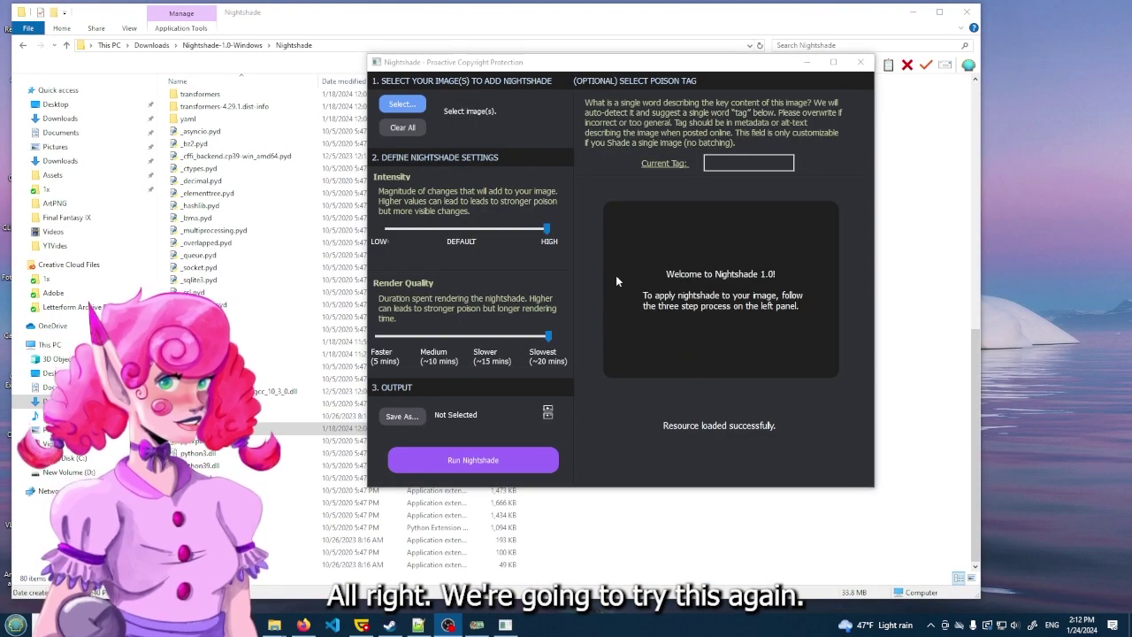
pyautogui.click(401, 103)
pyautogui.click(833, 370)
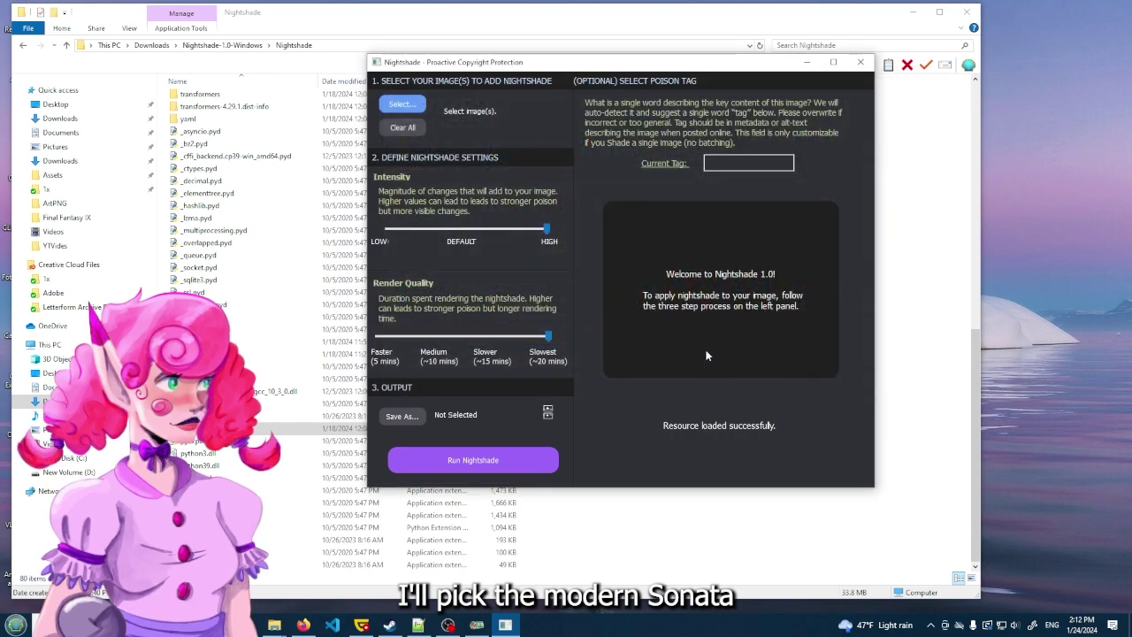
pyautogui.moveTo(546, 229); pyautogui.dragTo(467, 228)
pyautogui.moveTo(548, 336); pyautogui.dragTo(434, 336)
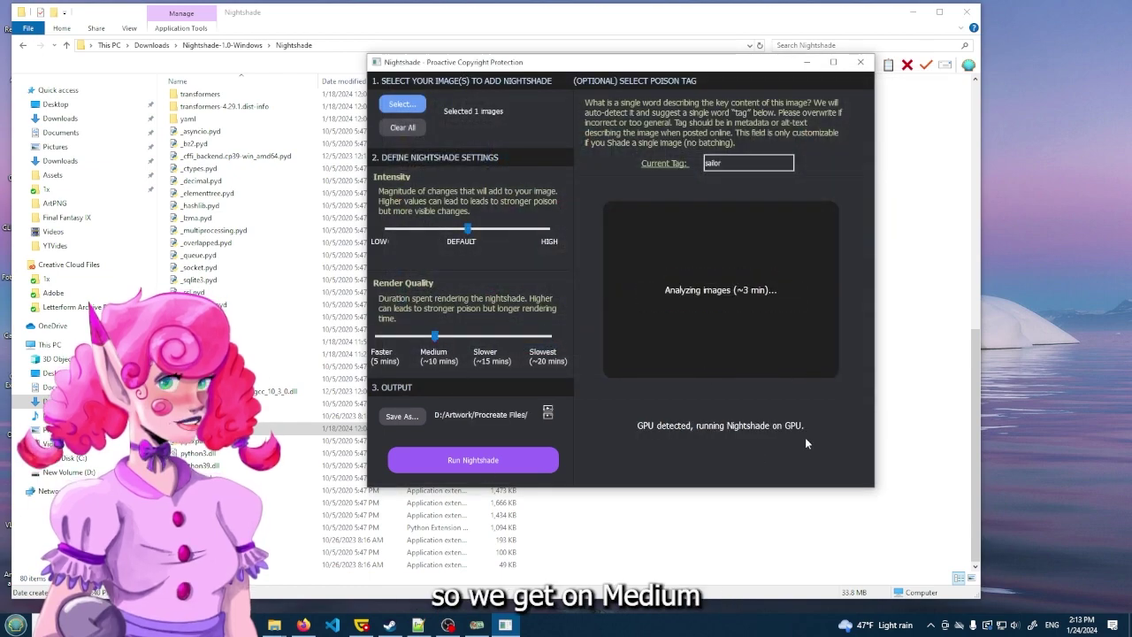
pyautogui.click(486, 467)
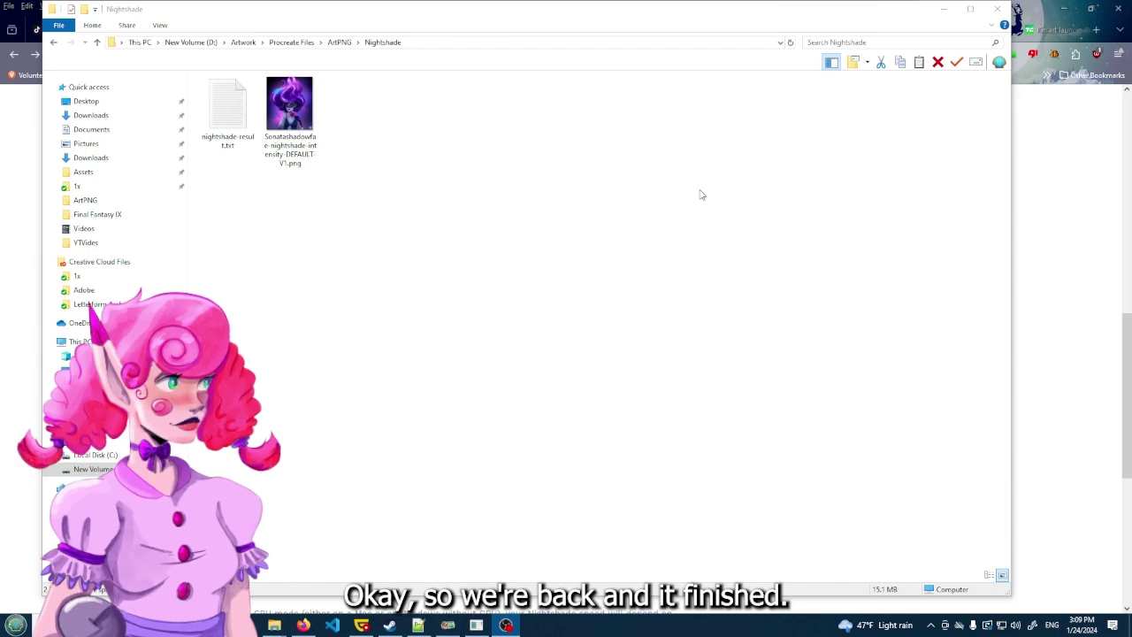
pyautogui.click(306, 124)
pyautogui.rightClick(305, 124)
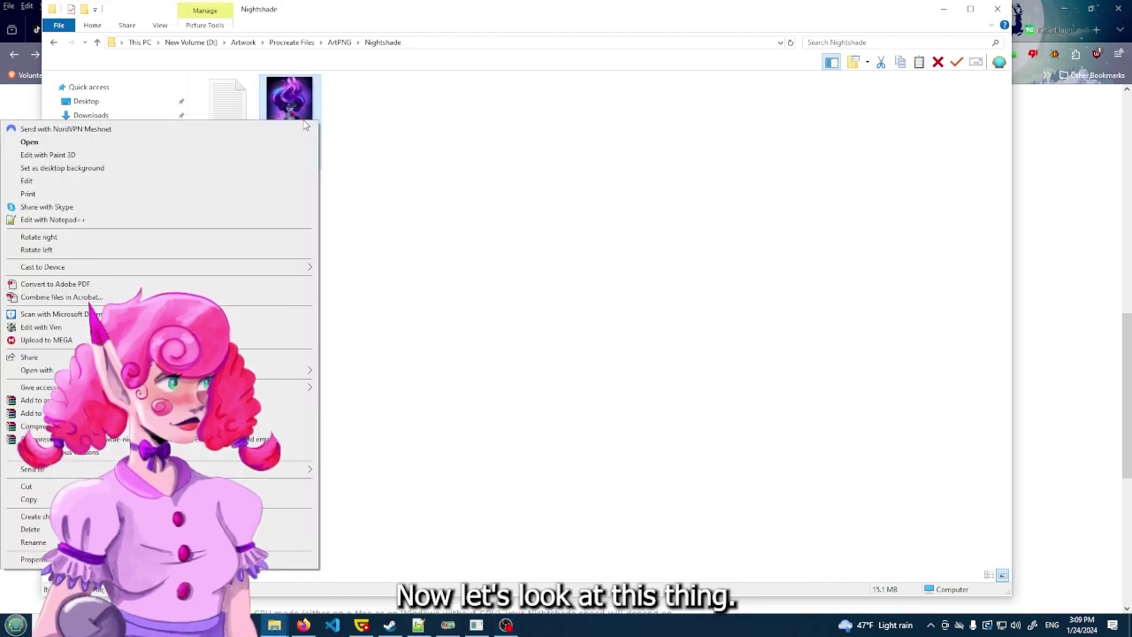
pyautogui.click(214, 127)
pyautogui.doubleClick(213, 126)
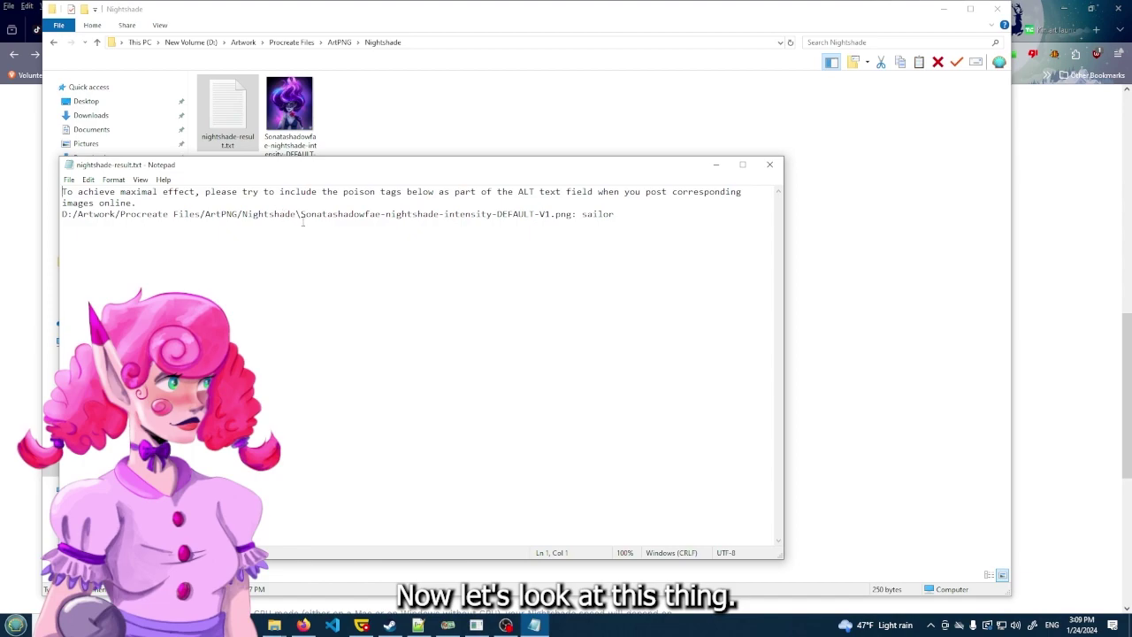
pyautogui.click(778, 168)
pyautogui.doubleClick(307, 126)
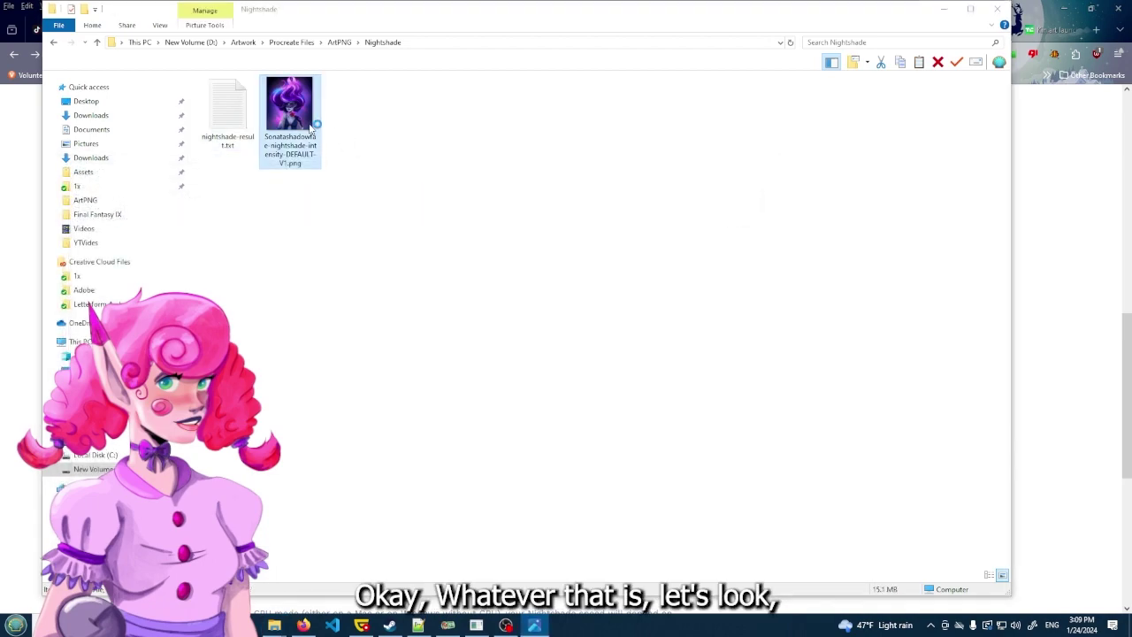
pyautogui.scroll(4, 501, 338)
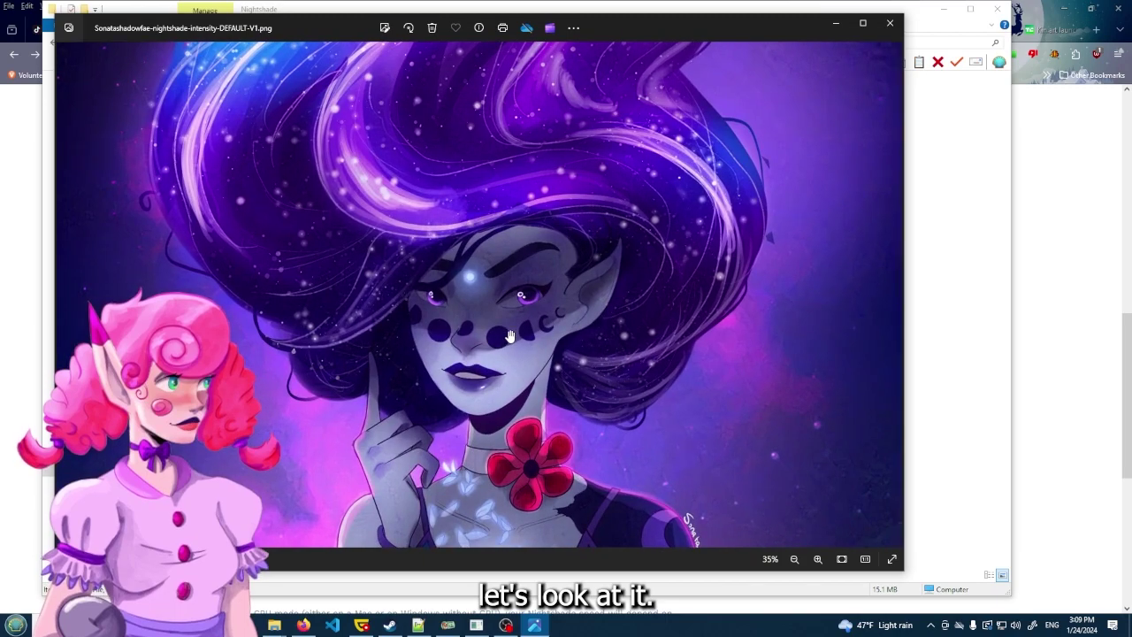
pyautogui.scroll(3, 509, 336)
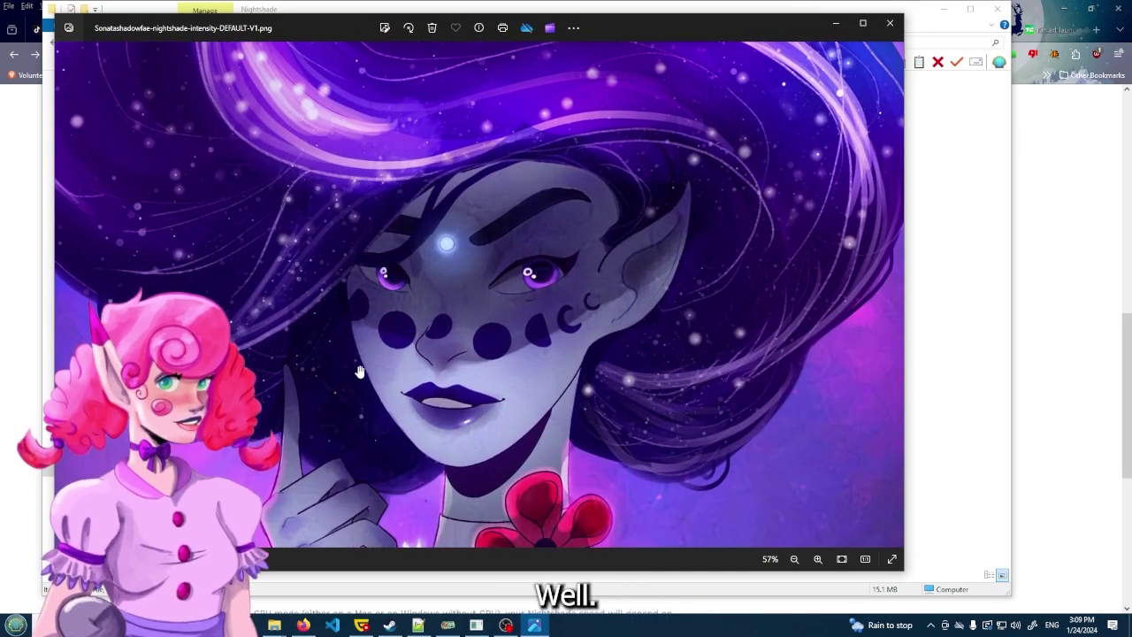
pyautogui.scroll(2, 359, 372)
pyautogui.moveTo(361, 373); pyautogui.dragTo(704, 421)
pyautogui.moveTo(278, 330); pyautogui.dragTo(629, 419)
pyautogui.scroll(-2, 544, 308)
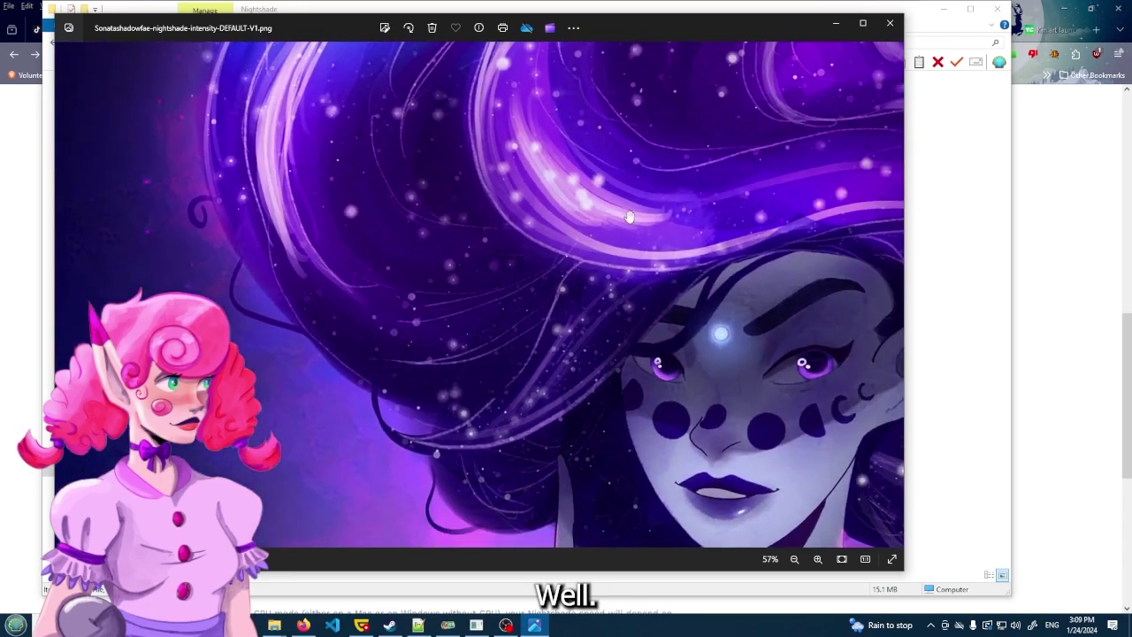
pyautogui.scroll(-3, 628, 216)
pyautogui.scroll(1, 674, 422)
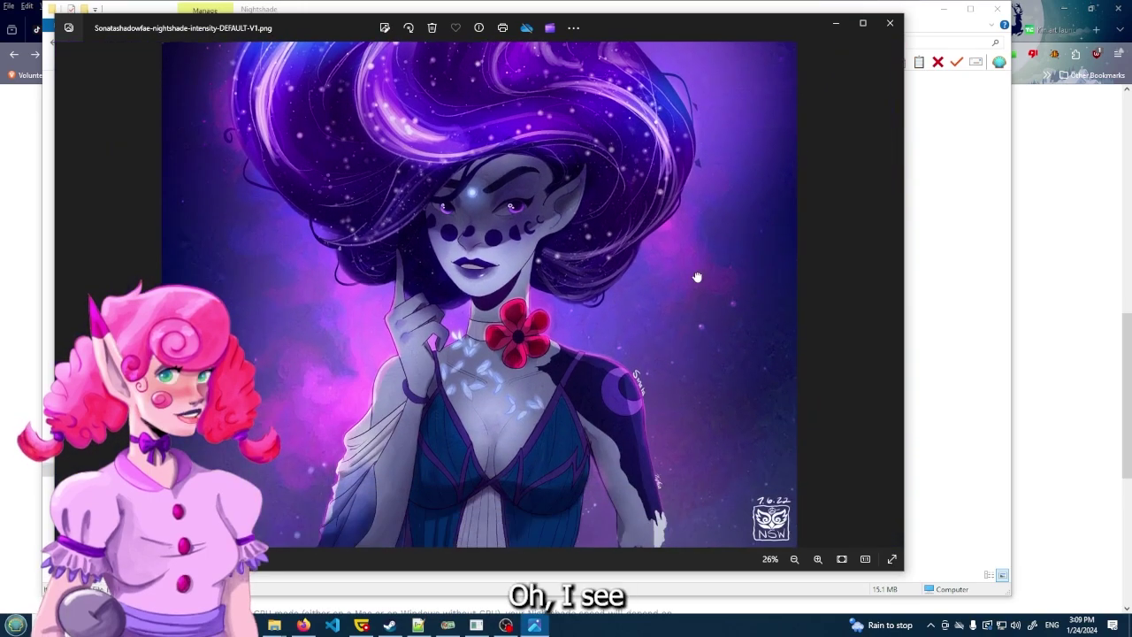
pyautogui.scroll(1, 336, 431)
pyautogui.scroll(2, 336, 432)
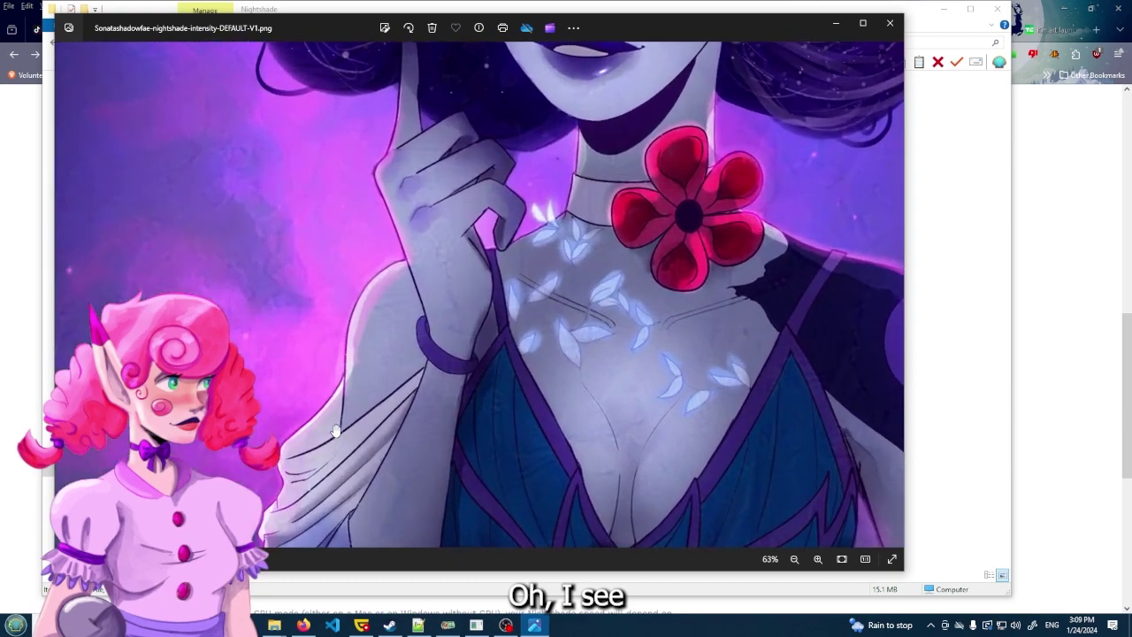
pyautogui.moveTo(335, 430); pyautogui.dragTo(527, 566)
pyautogui.moveTo(422, 266); pyautogui.dragTo(464, 429)
pyautogui.moveTo(468, 240); pyautogui.dragTo(476, 449)
pyautogui.moveTo(439, 216); pyautogui.dragTo(447, 380)
pyautogui.moveTo(424, 190); pyautogui.dragTo(429, 372)
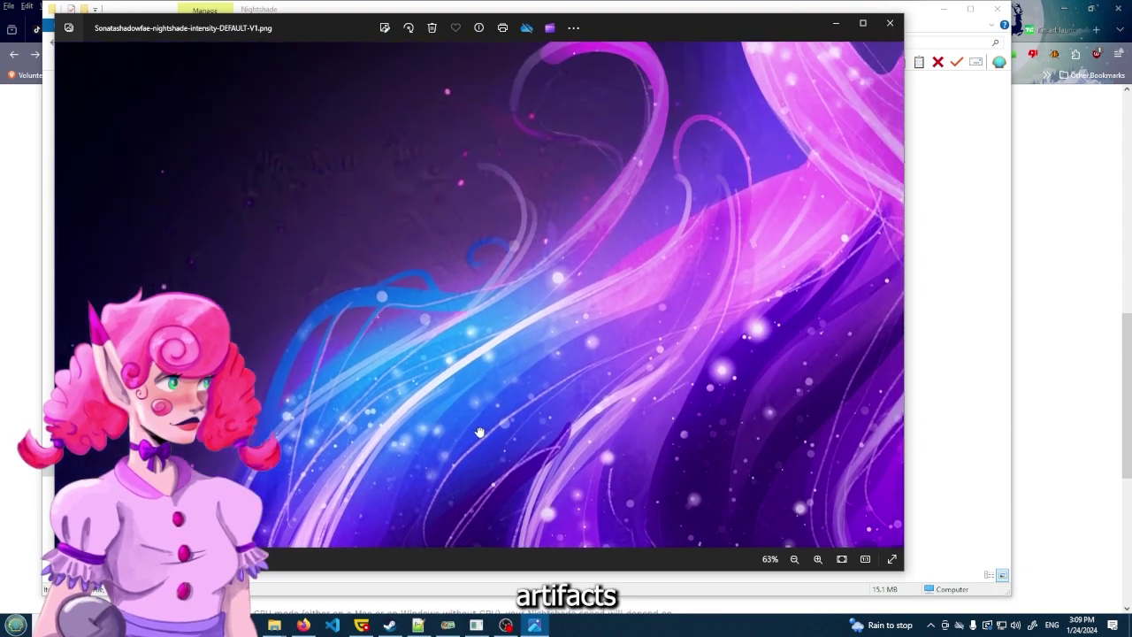
pyautogui.moveTo(421, 180); pyautogui.dragTo(245, 218)
pyautogui.moveTo(395, 168); pyautogui.dragTo(395, 238)
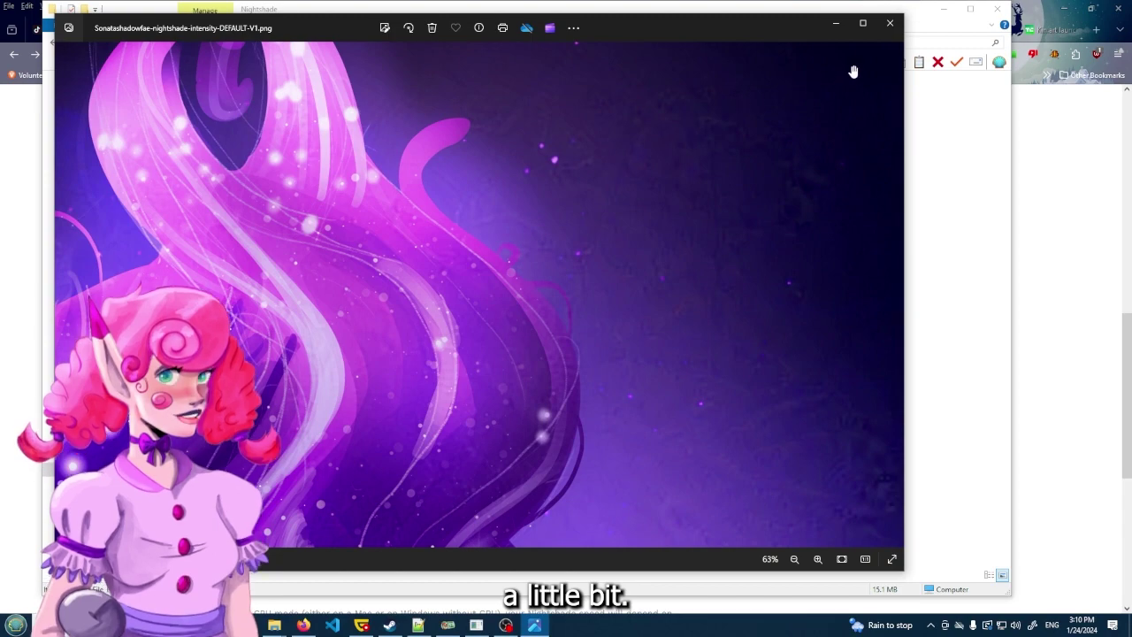
# Close the shaded viewer, open the glazed intensity25 render2 image from ArtPNG > Glazed, and inspect it
pyautogui.click(890, 23)
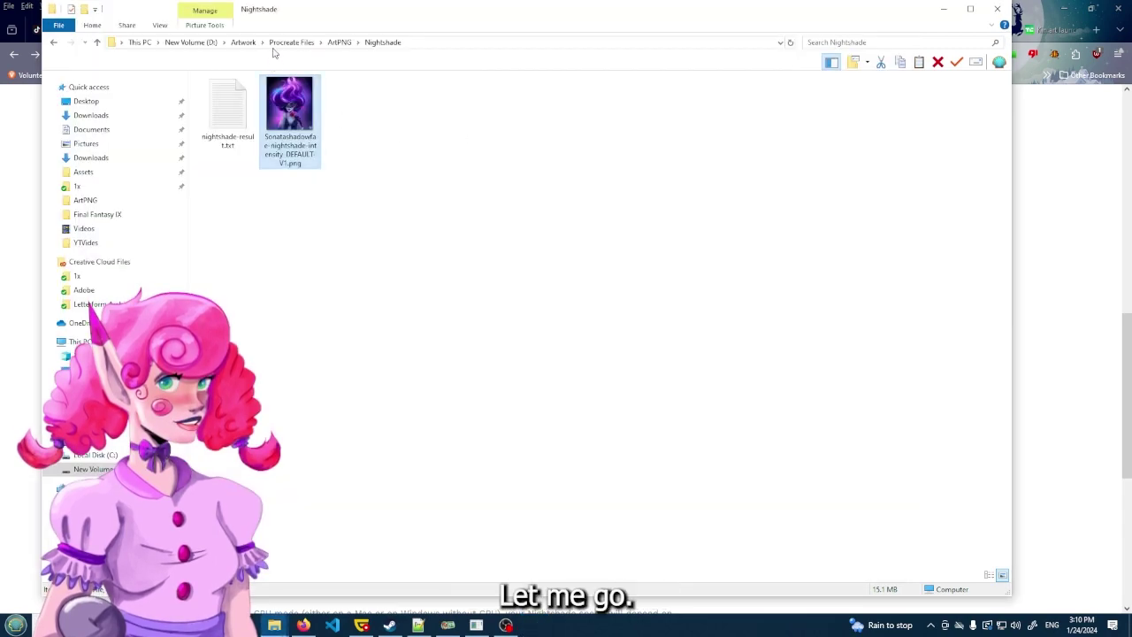
pyautogui.click(341, 42)
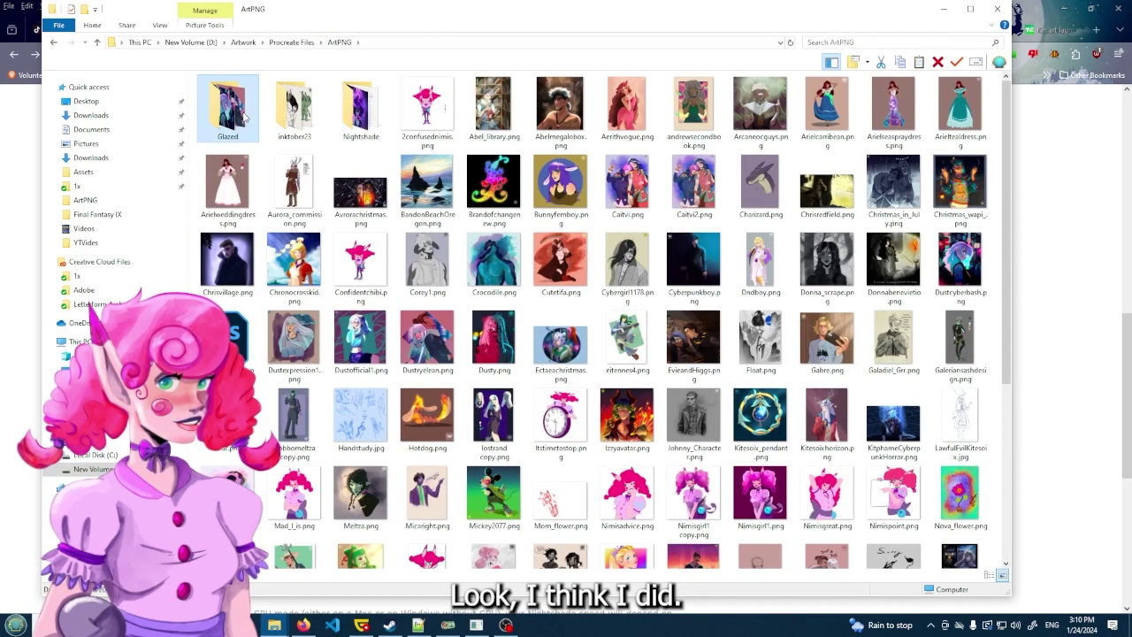
pyautogui.doubleClick(244, 119)
pyautogui.doubleClick(225, 208)
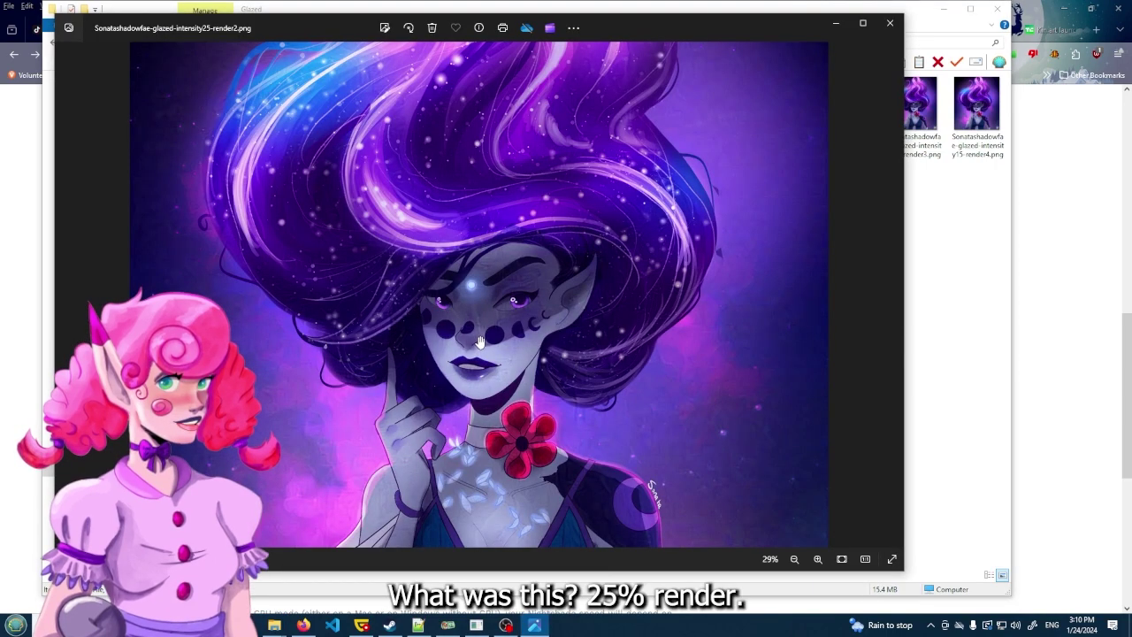
pyautogui.scroll(3, 479, 341)
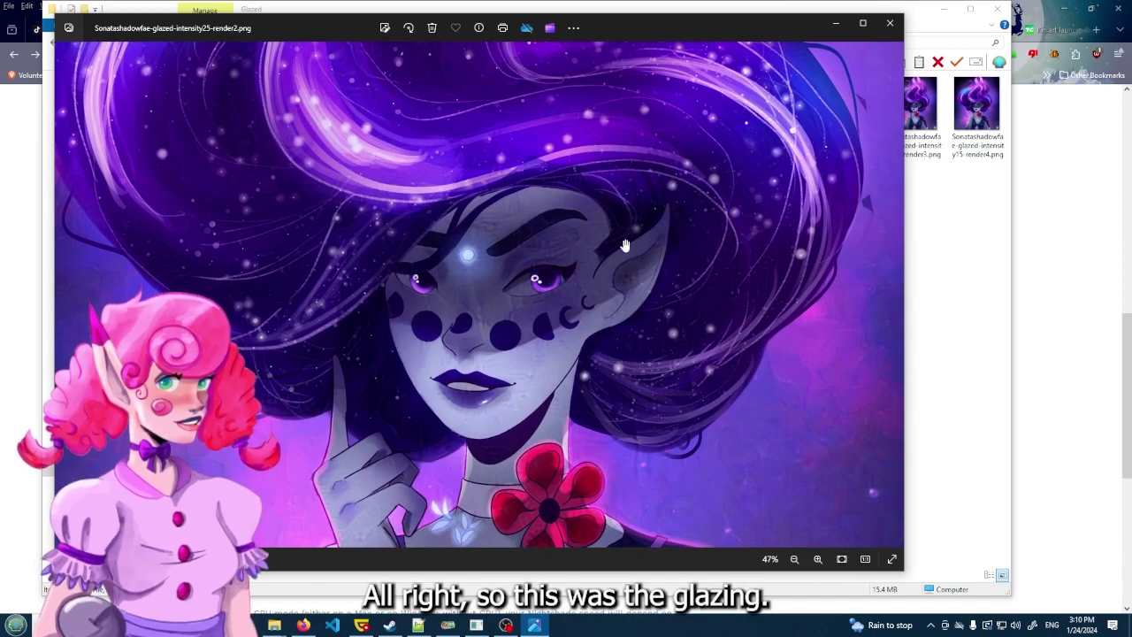
pyautogui.scroll(-4, 613, 250)
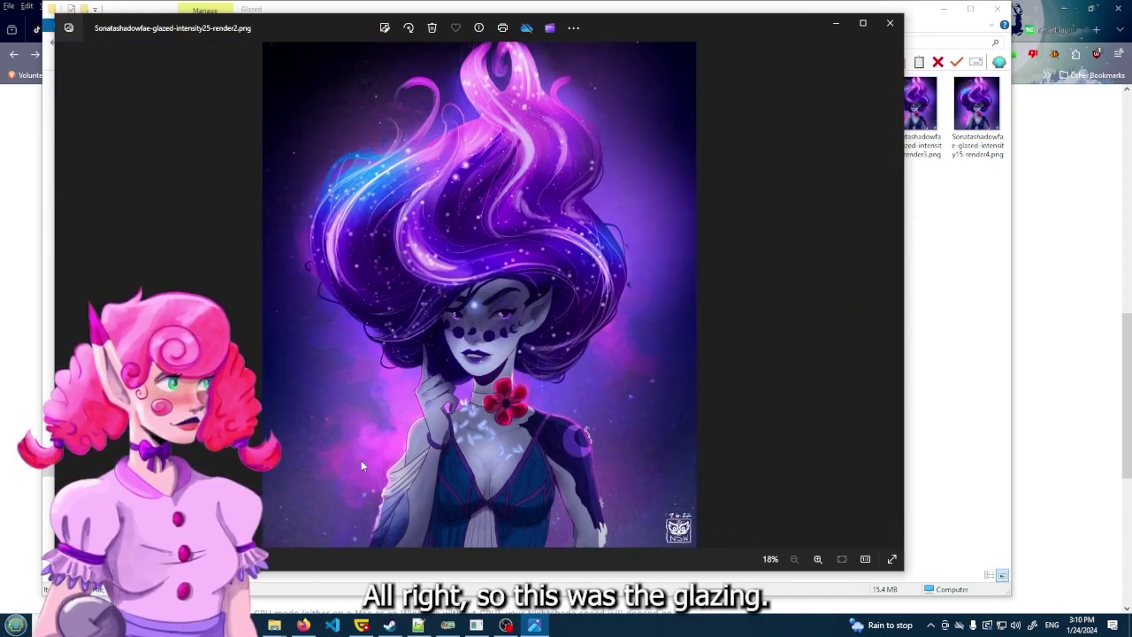
pyautogui.scroll(5, 359, 462)
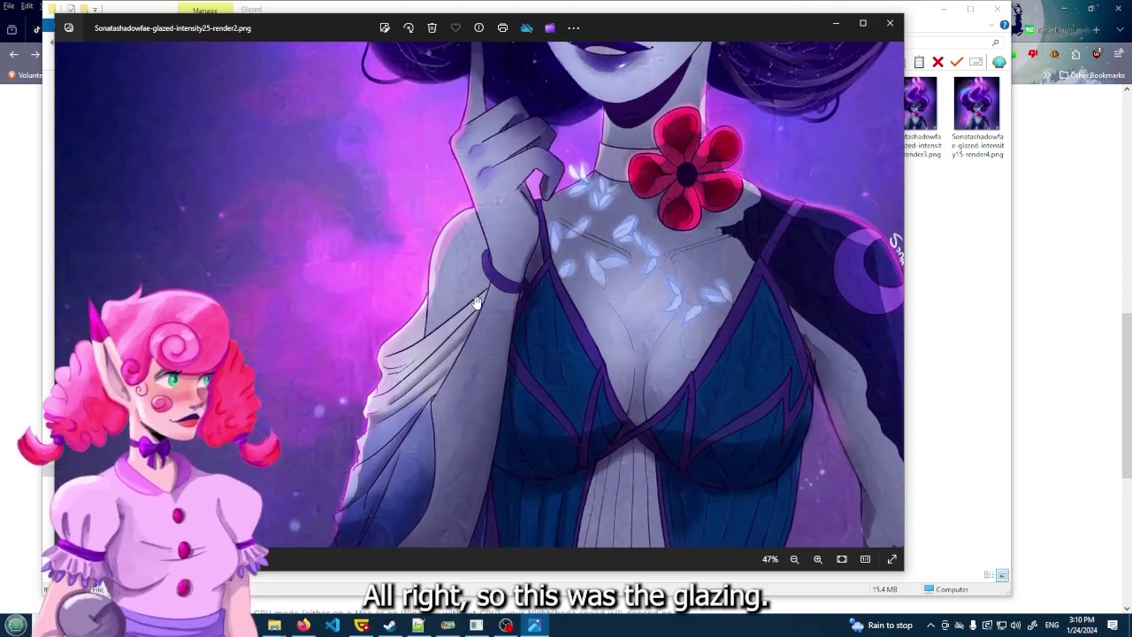
pyautogui.moveTo(681, 402); pyautogui.dragTo(383, 339)
pyautogui.scroll(3, 593, 297)
pyautogui.scroll(10, 592, 298)
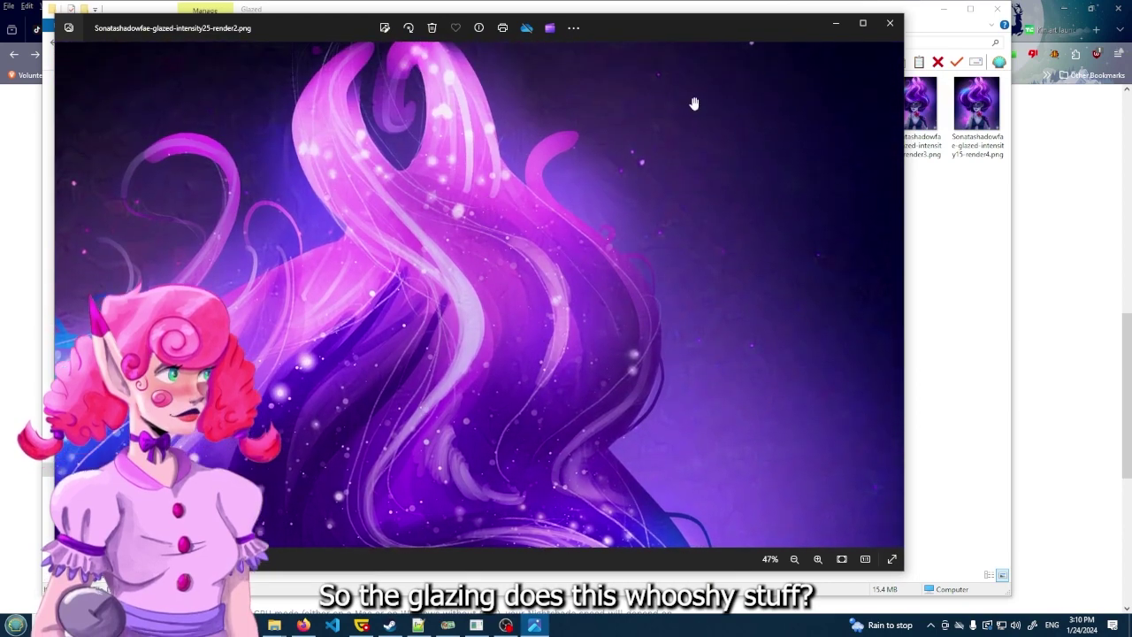
# Reopen the glazed render2 image, move its viewer aside, and return to ArtPNG
pyautogui.click(889, 23)
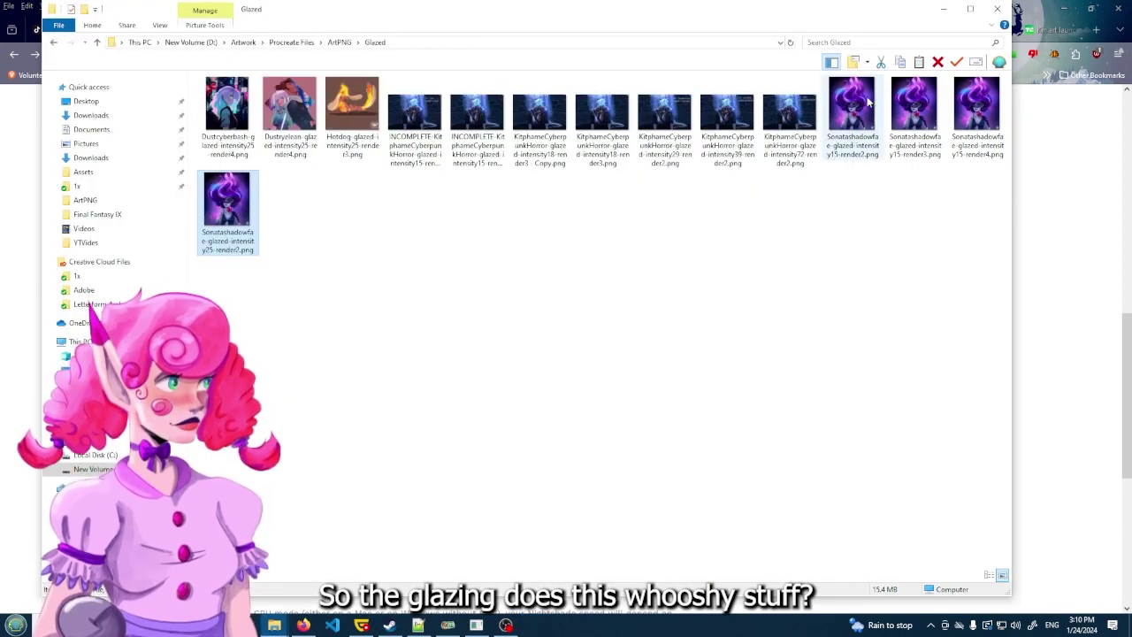
pyautogui.doubleClick(223, 202)
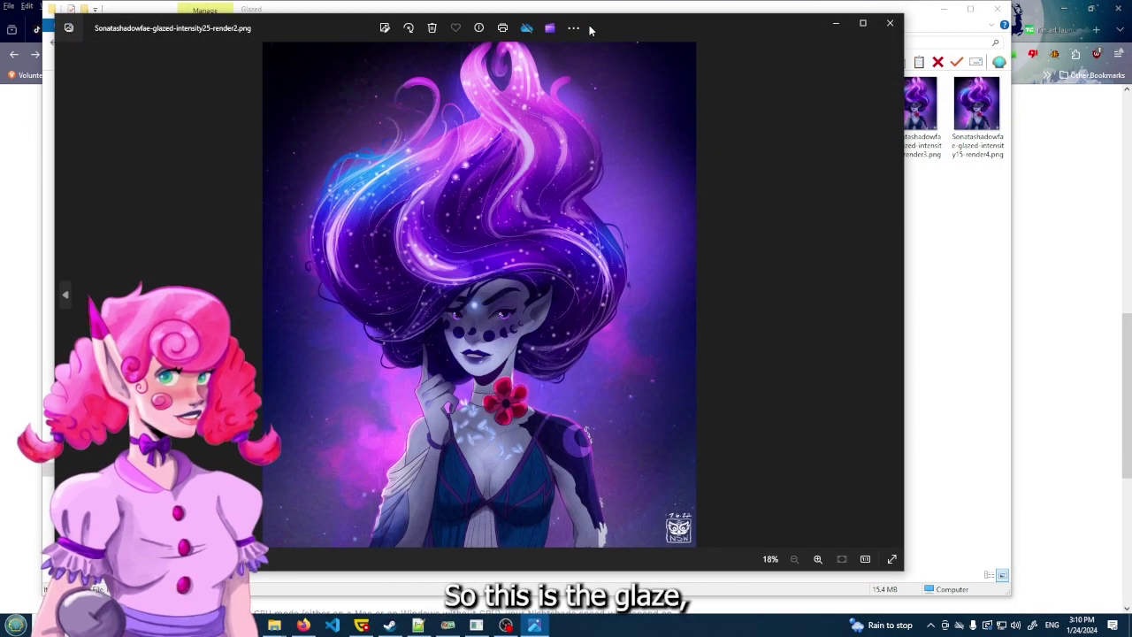
pyautogui.moveTo(589, 24); pyautogui.dragTo(159, 130)
pyautogui.click(340, 43)
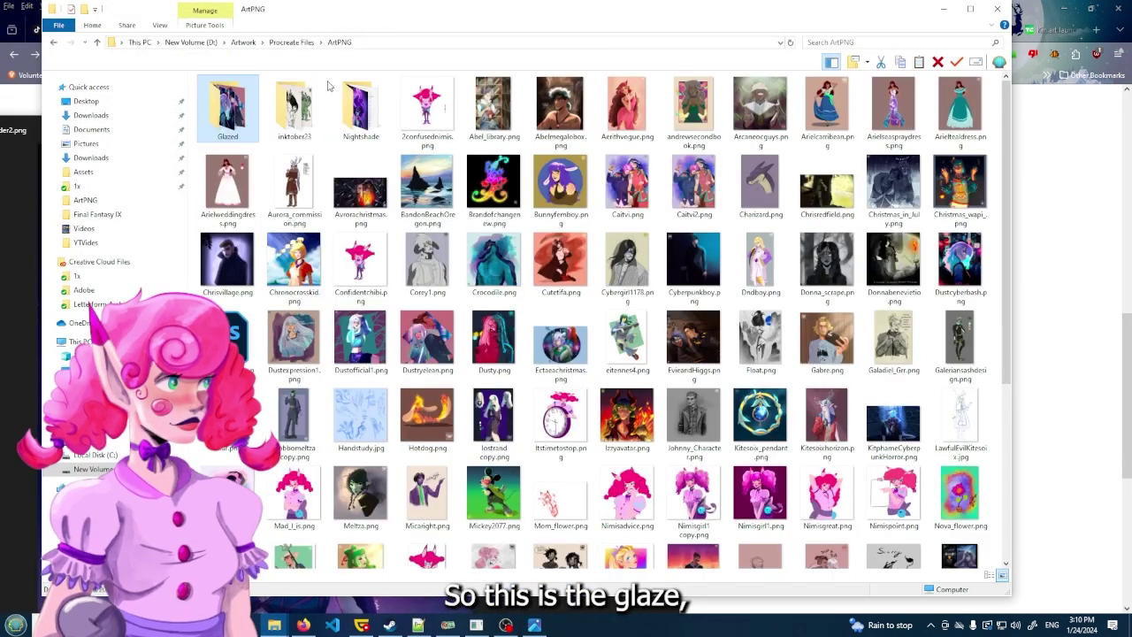
# Open the Nightshade DEFAULT-V1 PNG and place its viewer beside the glazed render2 viewer
pyautogui.doubleClick(352, 106)
pyautogui.doubleClick(314, 126)
pyautogui.moveTo(559, 32); pyautogui.dragTo(785, 64)
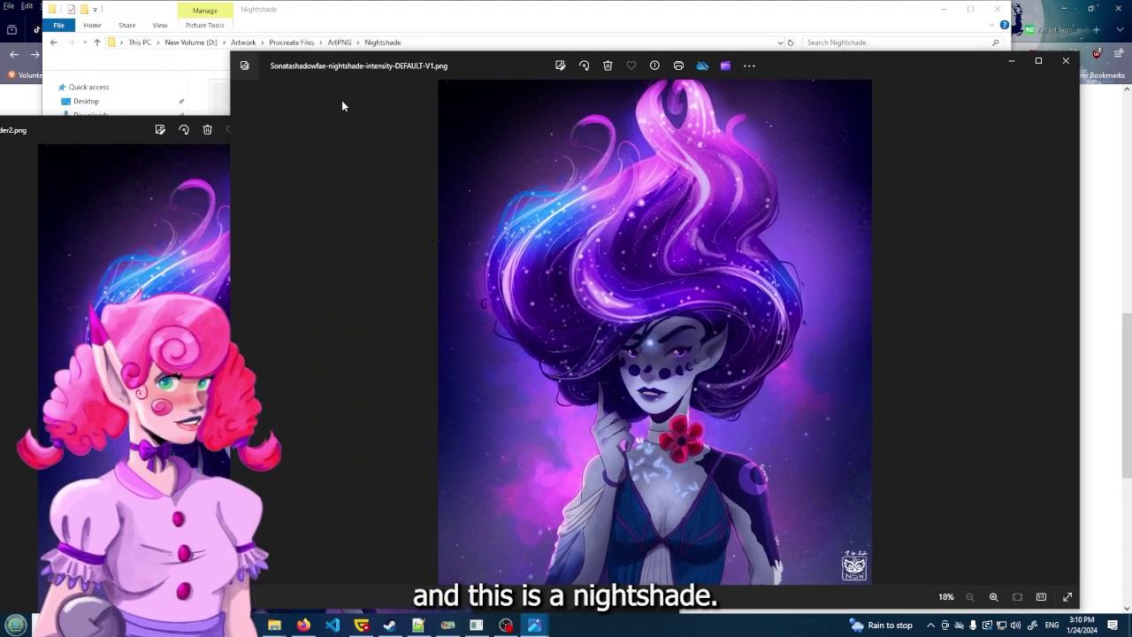
pyautogui.moveTo(144, 133); pyautogui.dragTo(169, 43)
pyautogui.moveTo(718, 74); pyautogui.dragTo(806, 41)
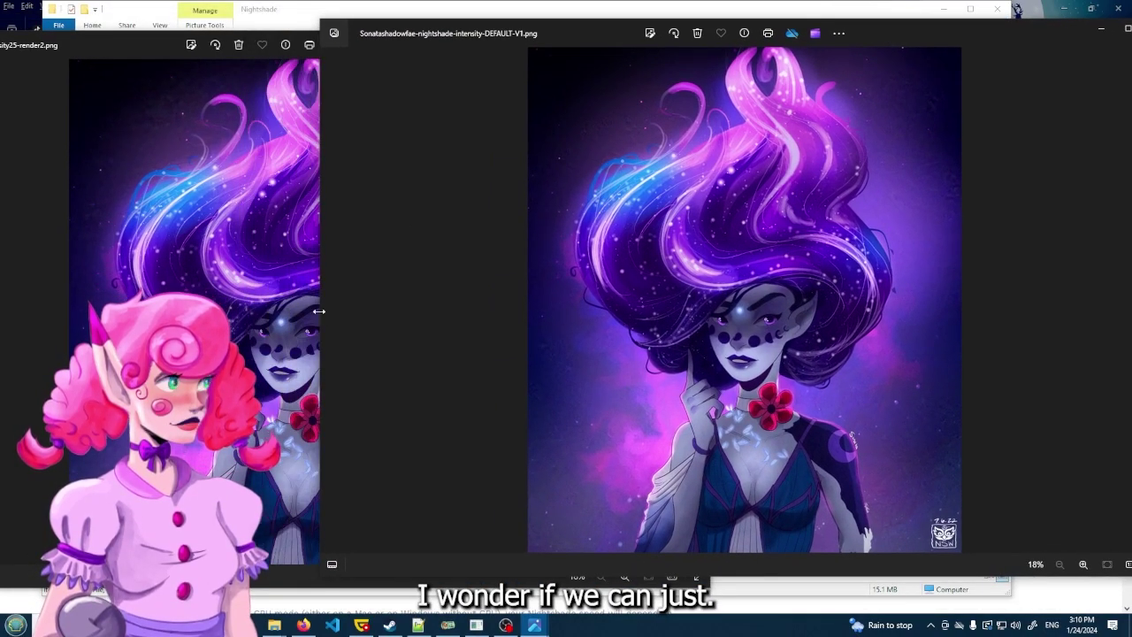
pyautogui.moveTo(322, 311)
pyautogui.mouseDown()
pyautogui.moveTo(718, 333)
pyautogui.moveTo(326, 309)
pyautogui.mouseUp()
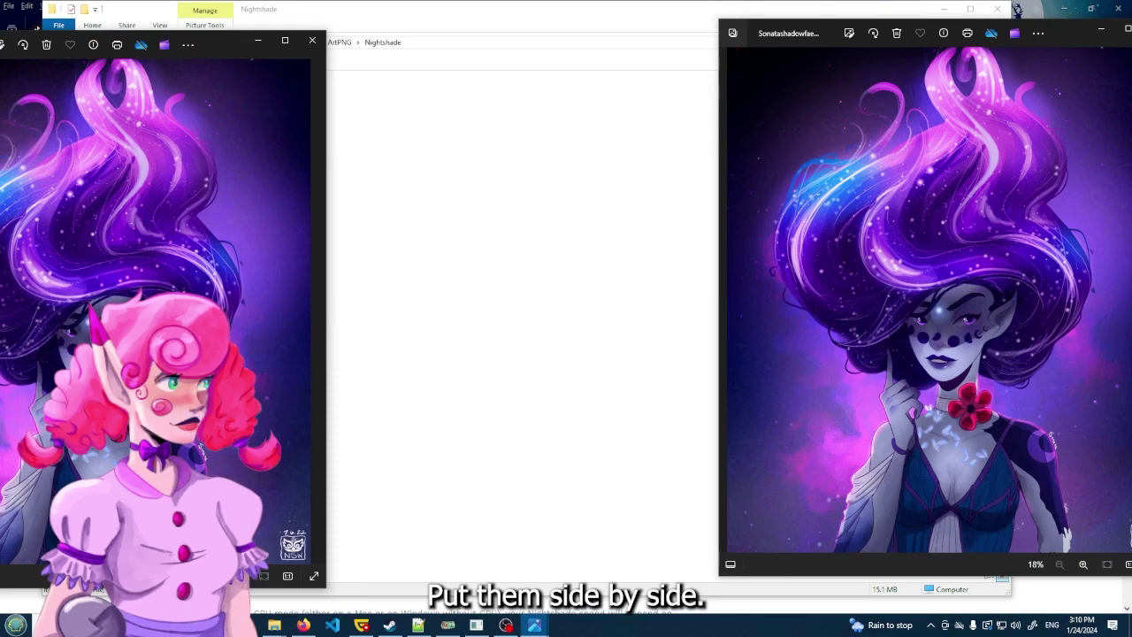
pyautogui.moveTo(213, 46); pyautogui.dragTo(480, 47)
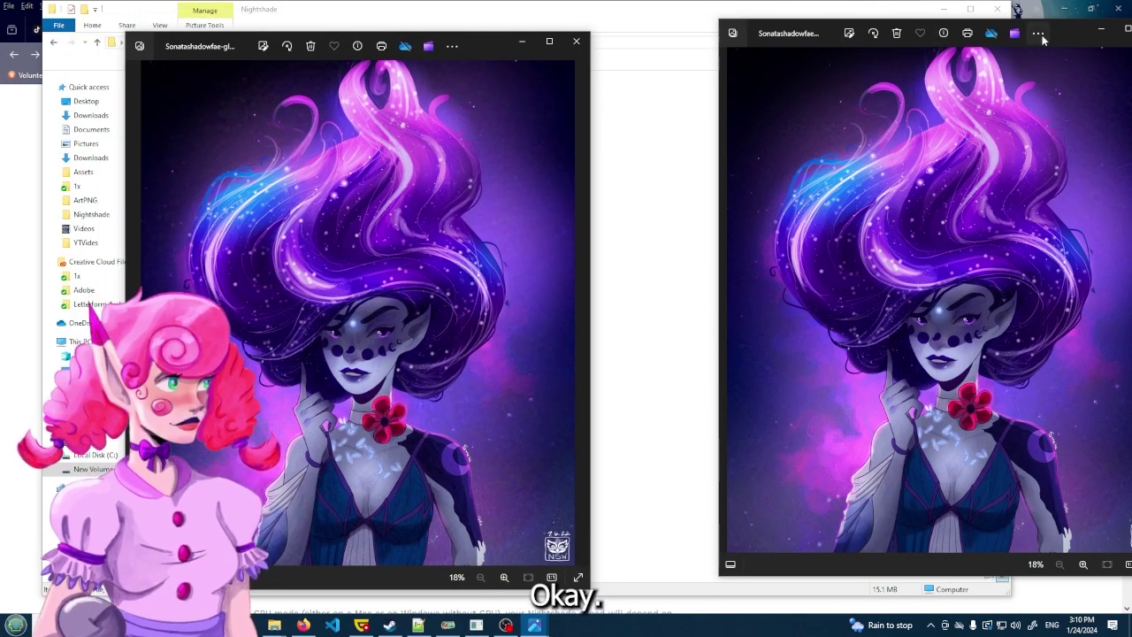
pyautogui.moveTo(1056, 33); pyautogui.dragTo(922, 41)
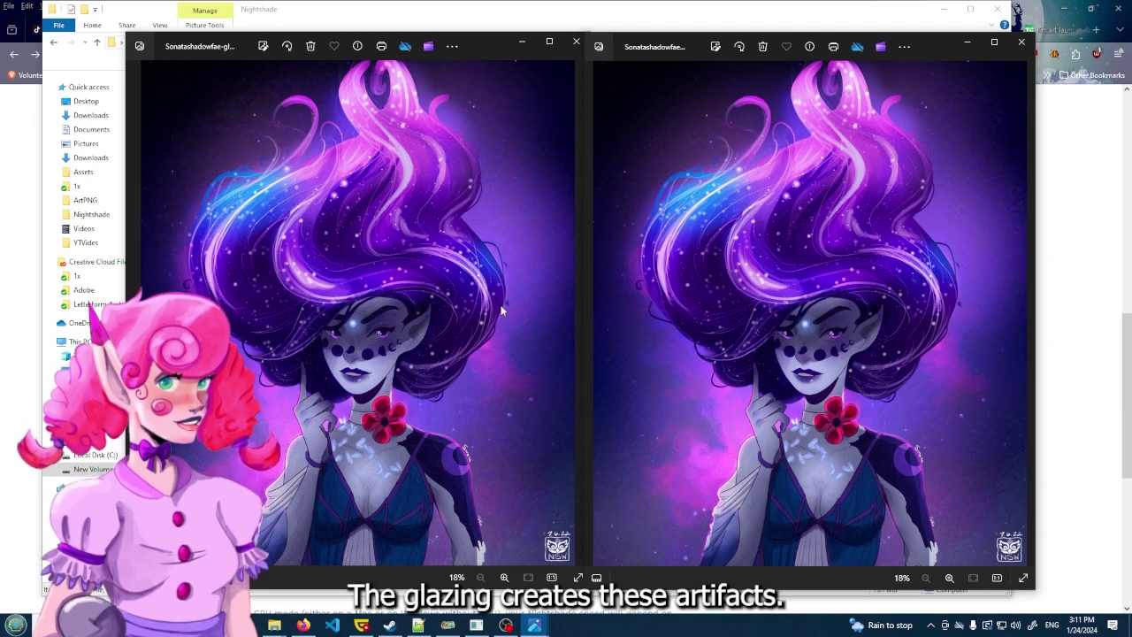
# Zoom in and out on the glazed image's face and move its viewer right
pyautogui.scroll(6, 311, 398)
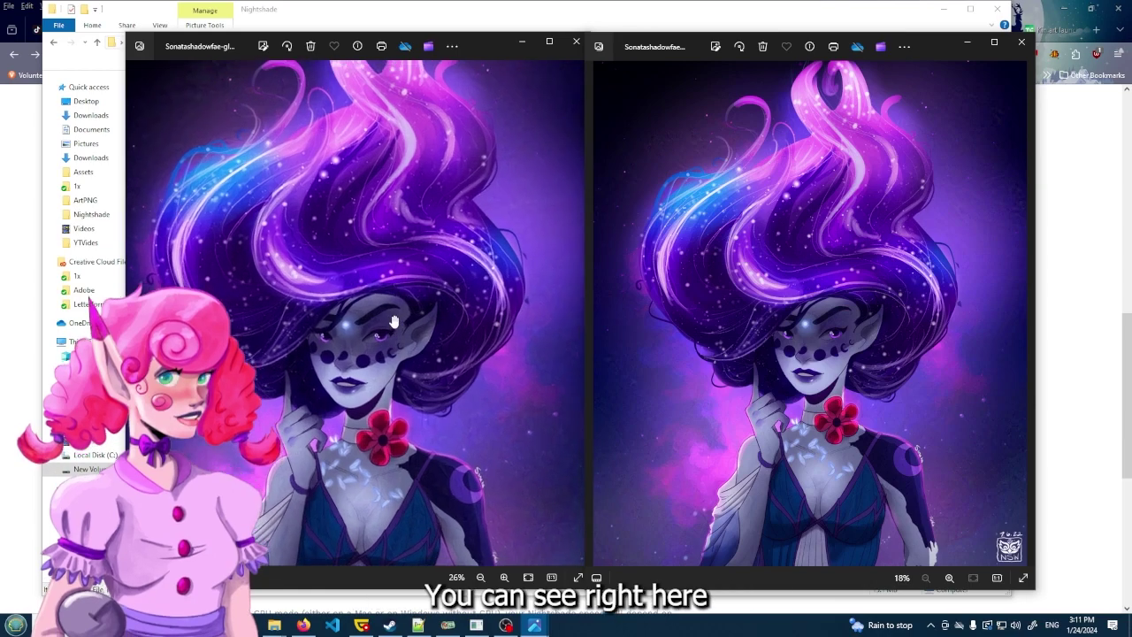
pyautogui.scroll(4, 376, 358)
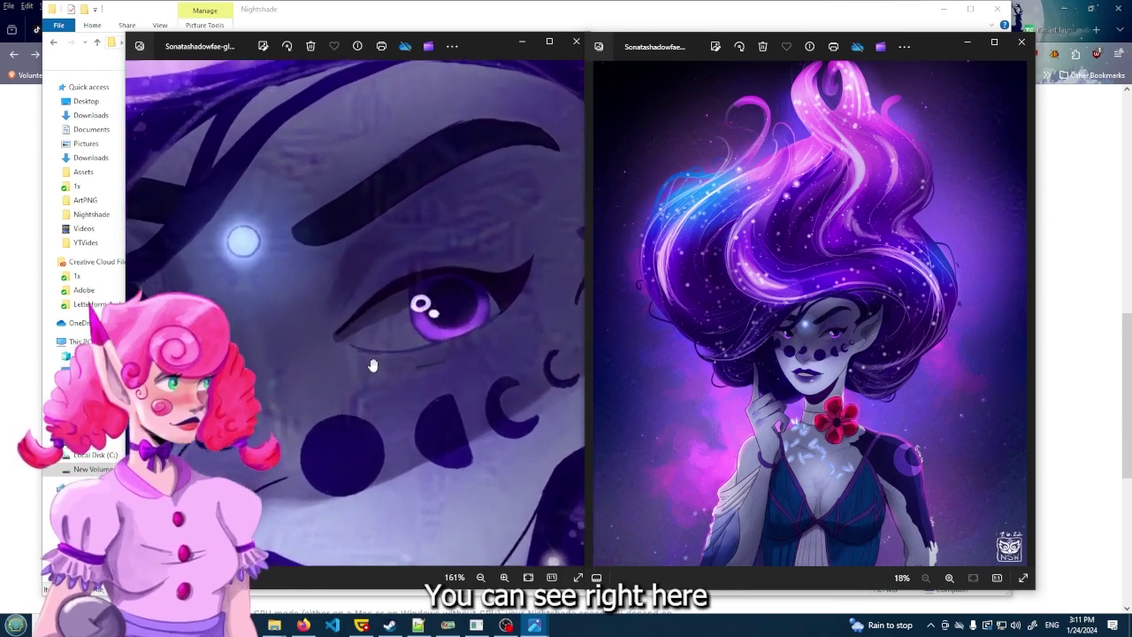
pyautogui.scroll(-3, 381, 341)
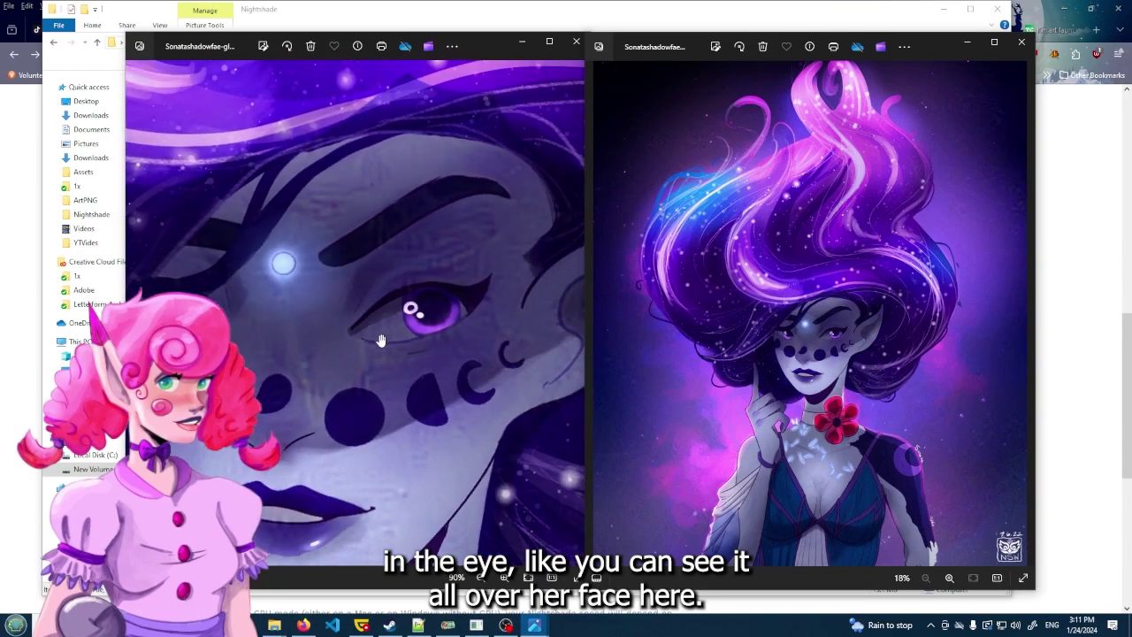
pyautogui.scroll(-5, 327, 352)
pyautogui.scroll(-1, 329, 351)
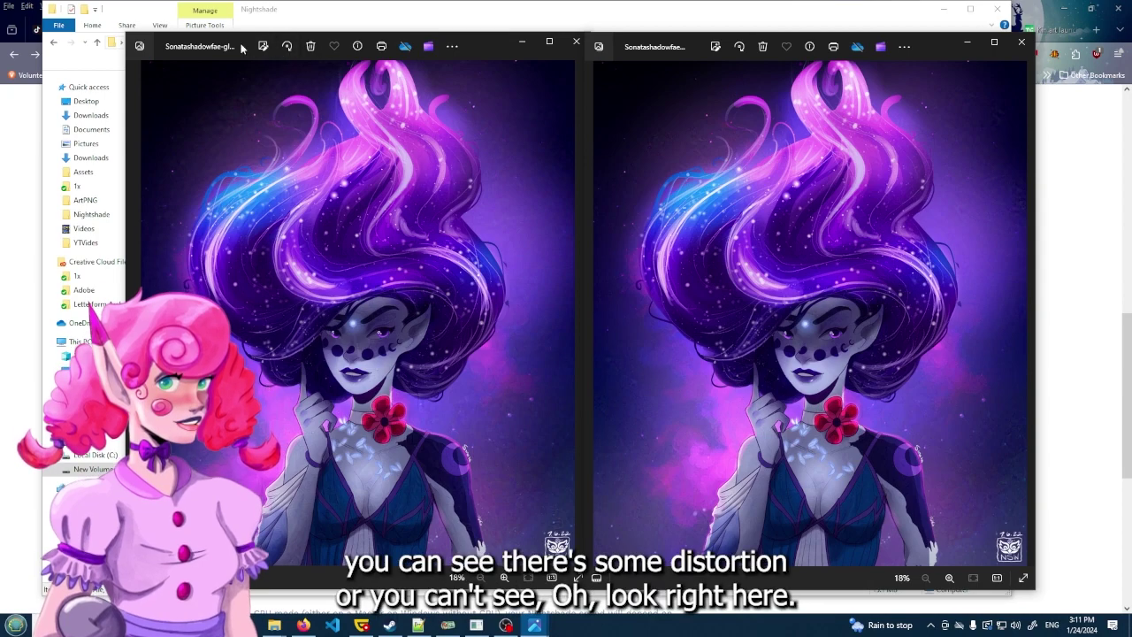
pyautogui.moveTo(240, 47); pyautogui.dragTo(560, 36)
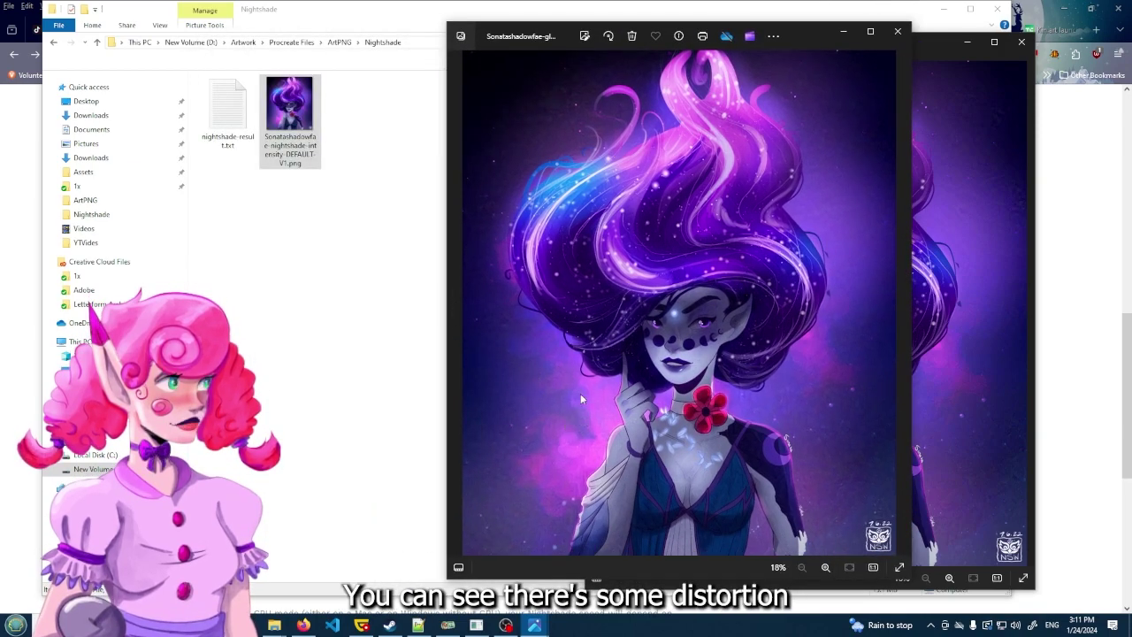
pyautogui.scroll(4, 573, 354)
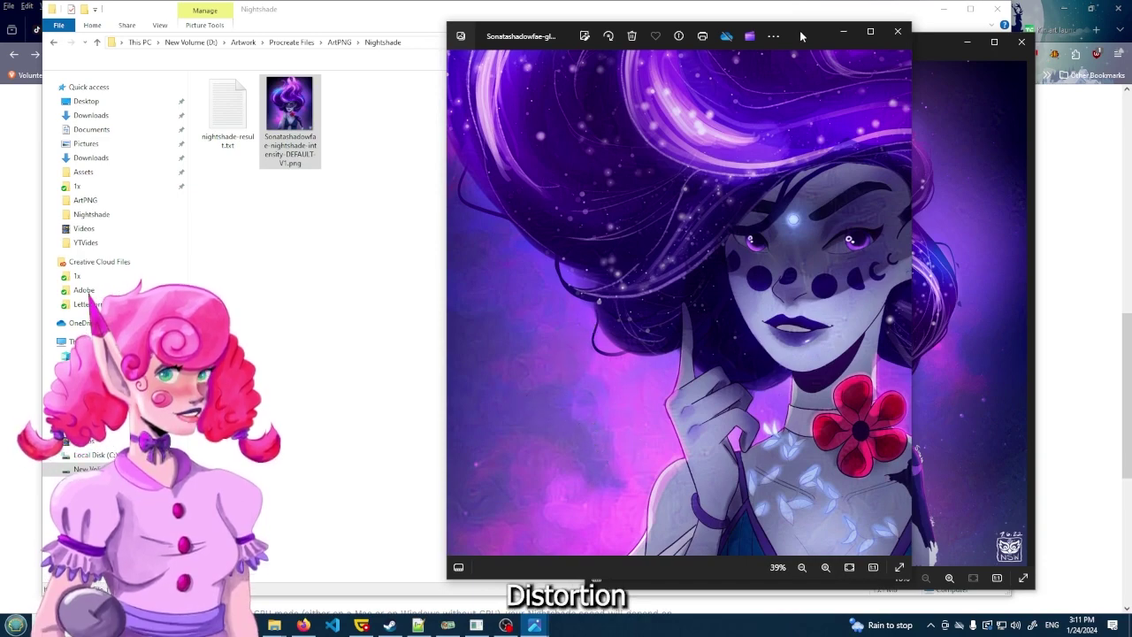
pyautogui.scroll(-4, 759, 103)
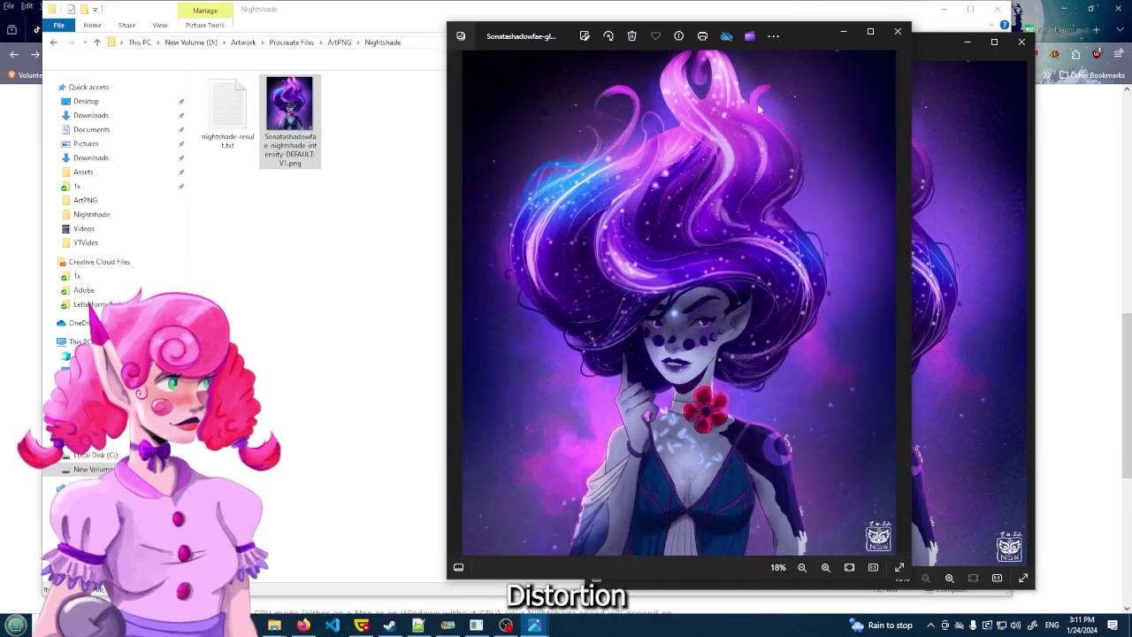
# Move the Nightshade viewer left, zoom and pan onto her face, then zoom back out
pyautogui.moveTo(807, 27); pyautogui.dragTo(455, 30)
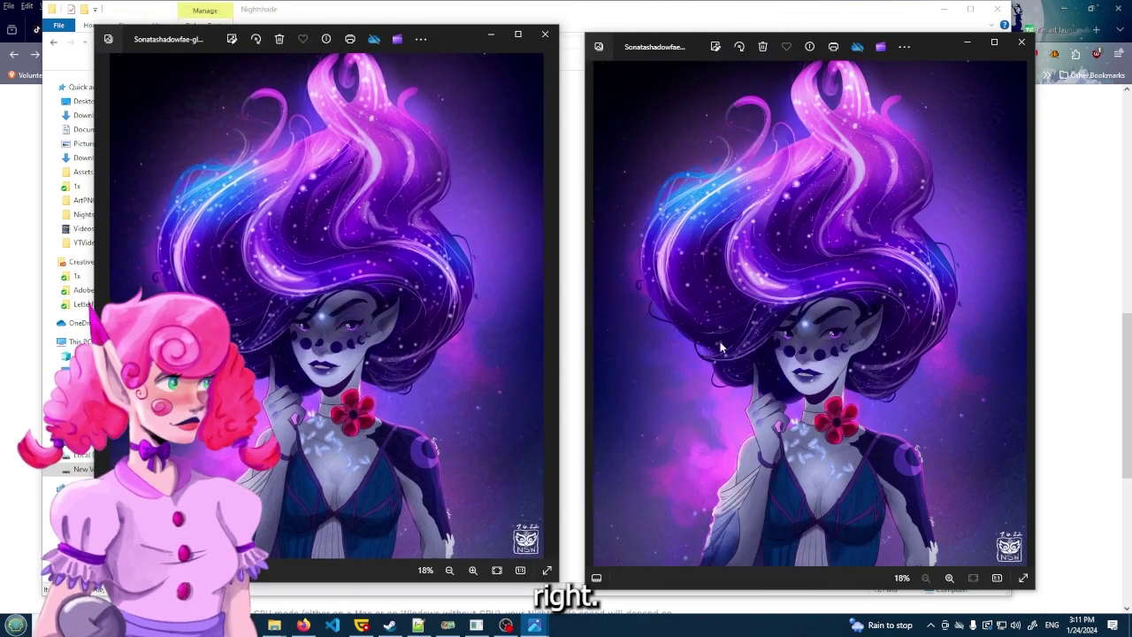
pyautogui.scroll(4, 725, 355)
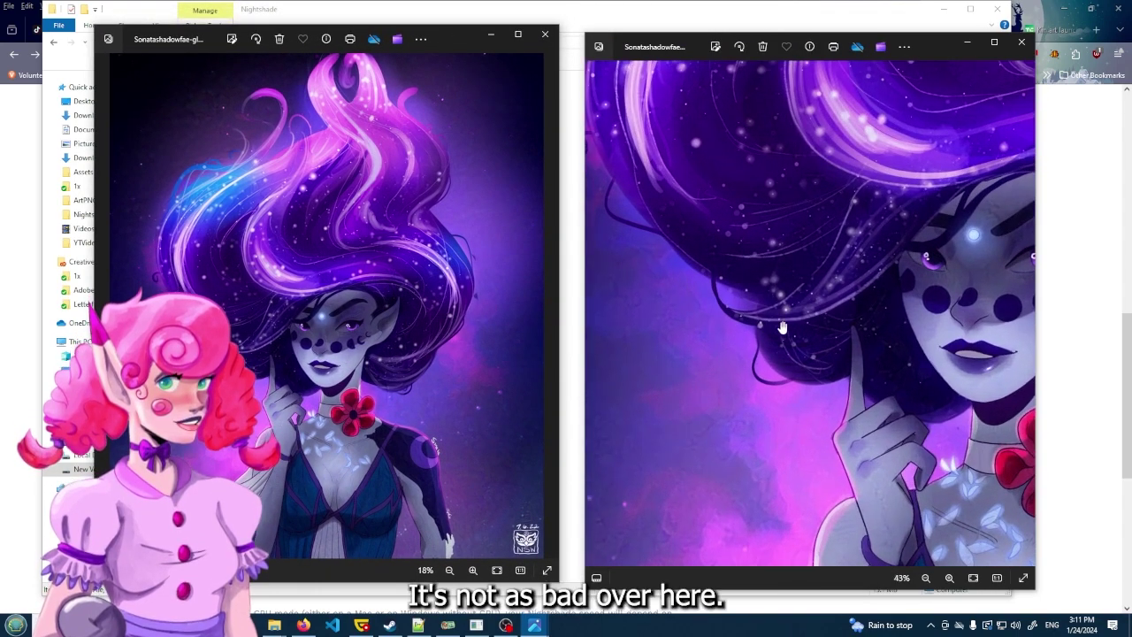
pyautogui.moveTo(787, 329); pyautogui.dragTo(619, 353)
pyautogui.scroll(1, 845, 367)
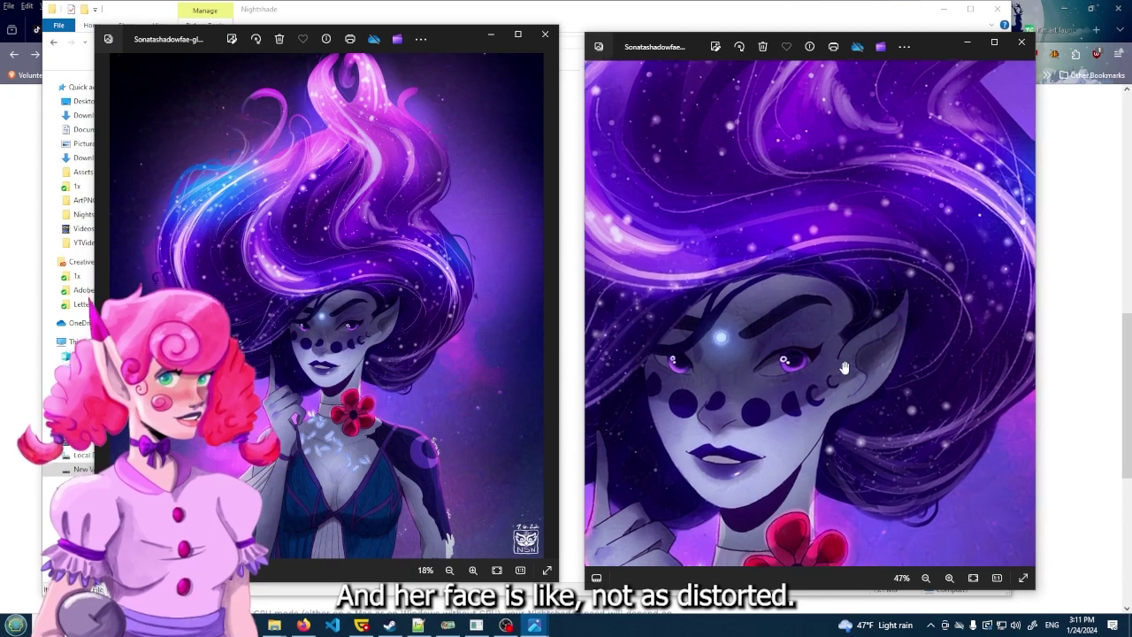
pyautogui.moveTo(845, 367); pyautogui.dragTo(918, 339)
pyautogui.scroll(1, 796, 365)
pyautogui.scroll(-2, 890, 339)
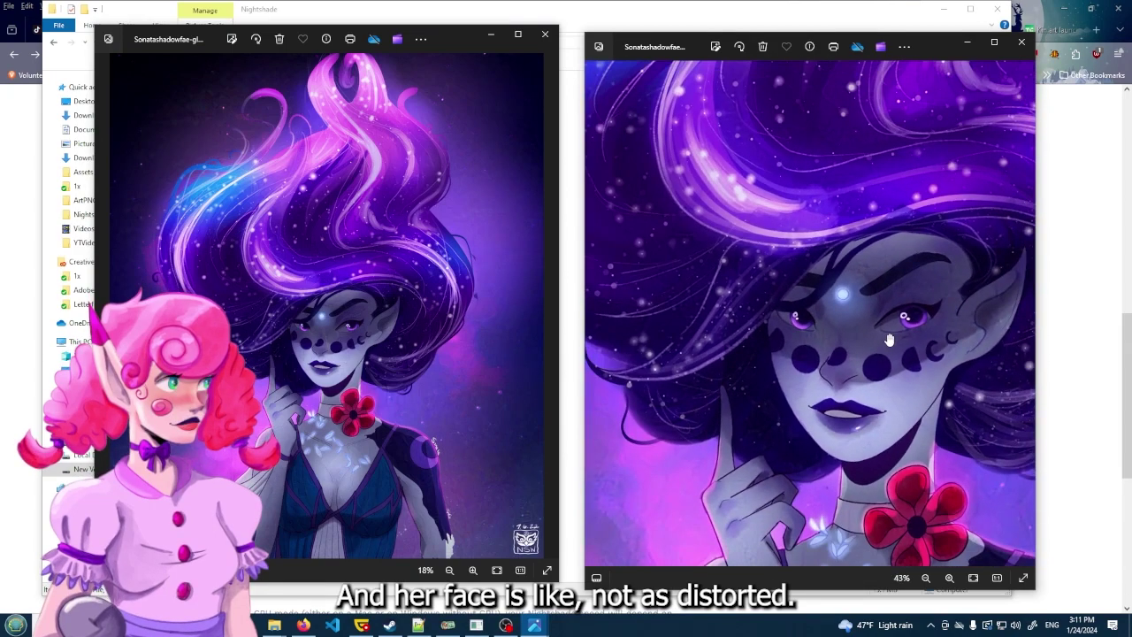
pyautogui.scroll(-3, 889, 339)
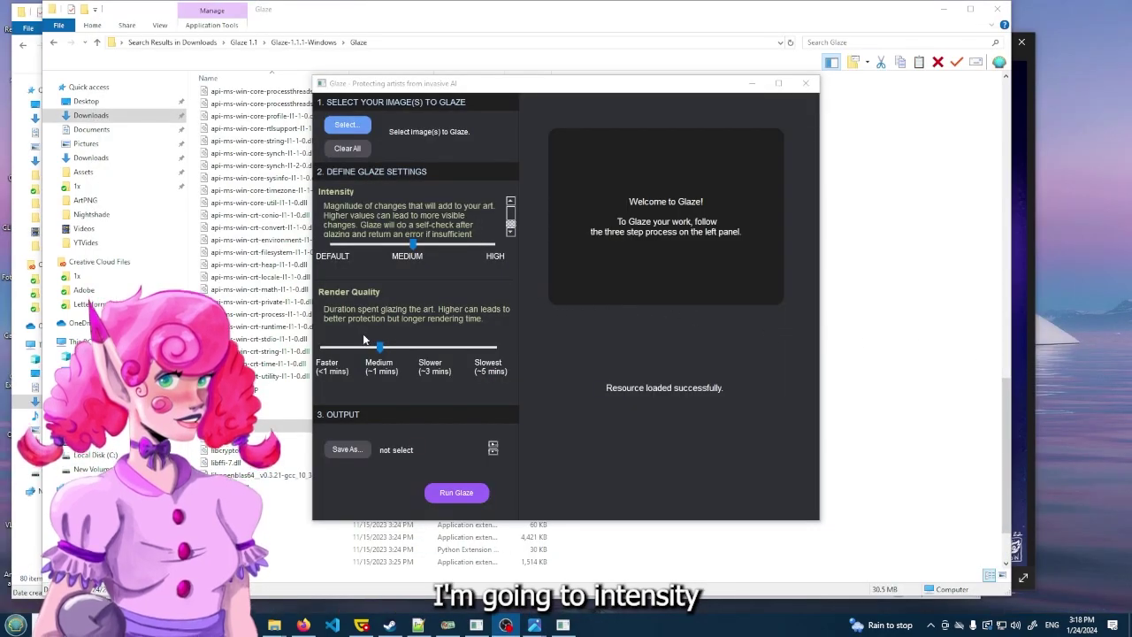
# Set Glaze render quality to Slowest (~5 mins), keep intensity at Medium, and start selecting the image
pyautogui.click(511, 232)
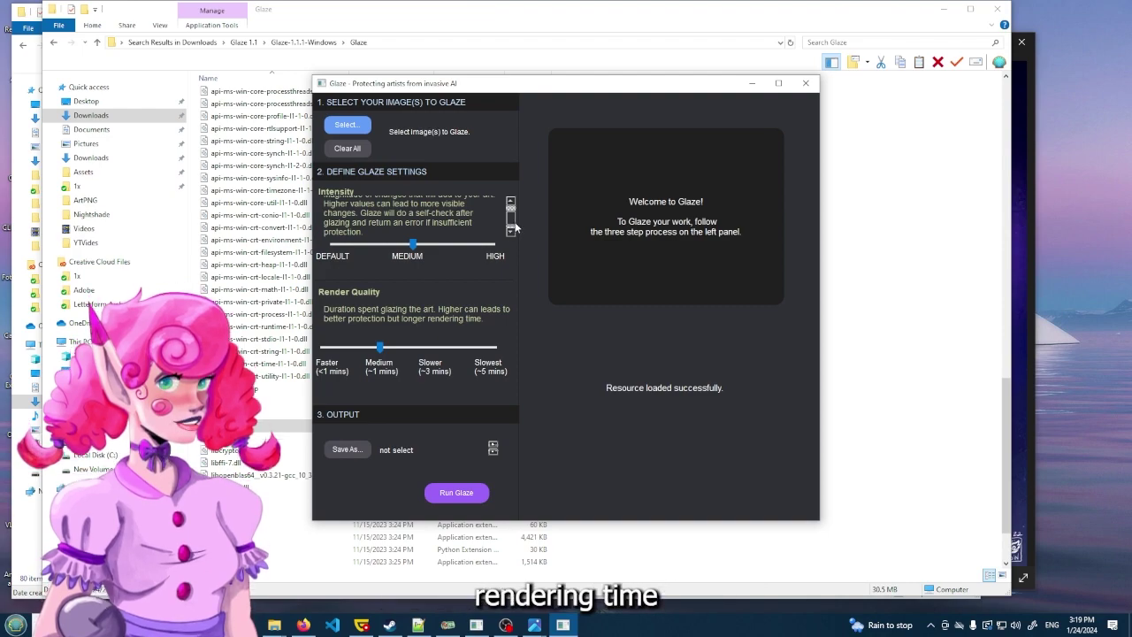
pyautogui.click(433, 348)
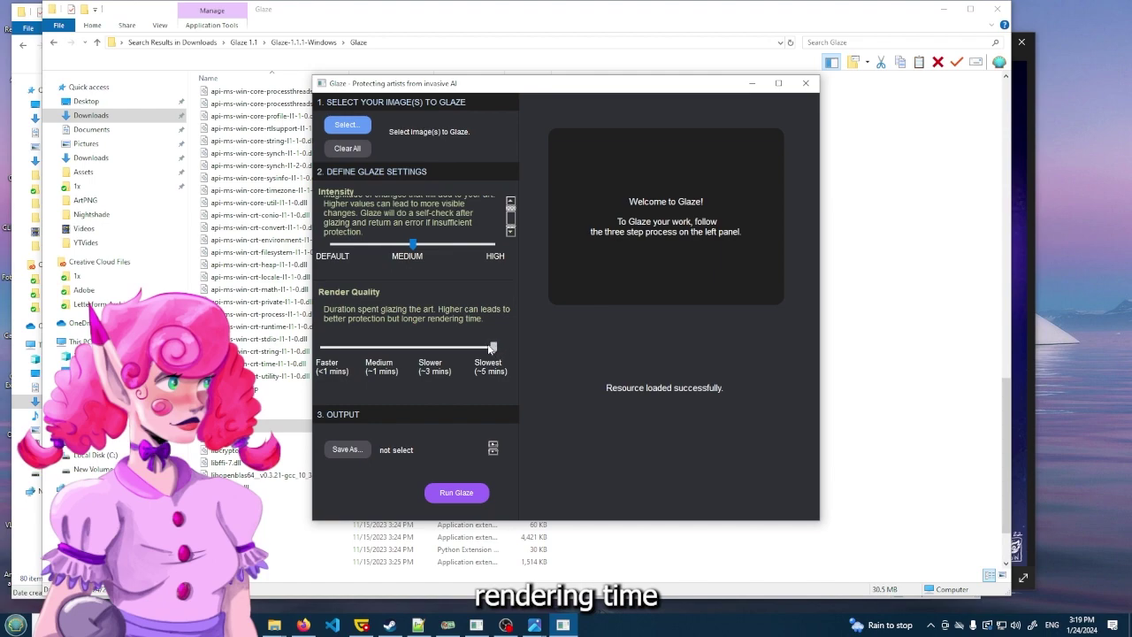
pyautogui.click(510, 203)
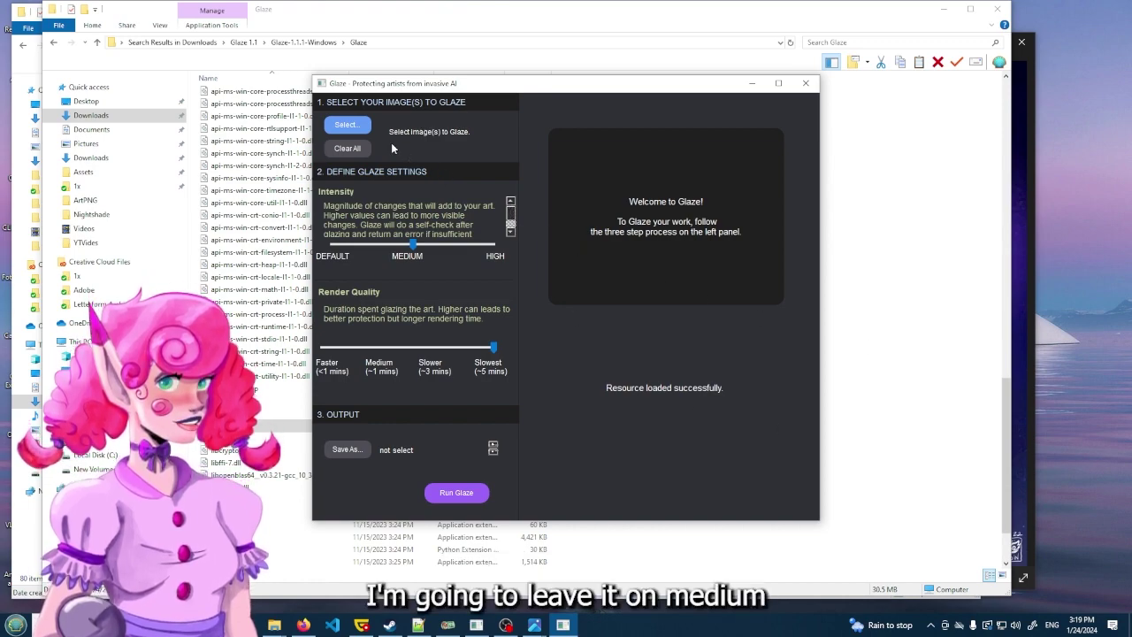
pyautogui.click(359, 127)
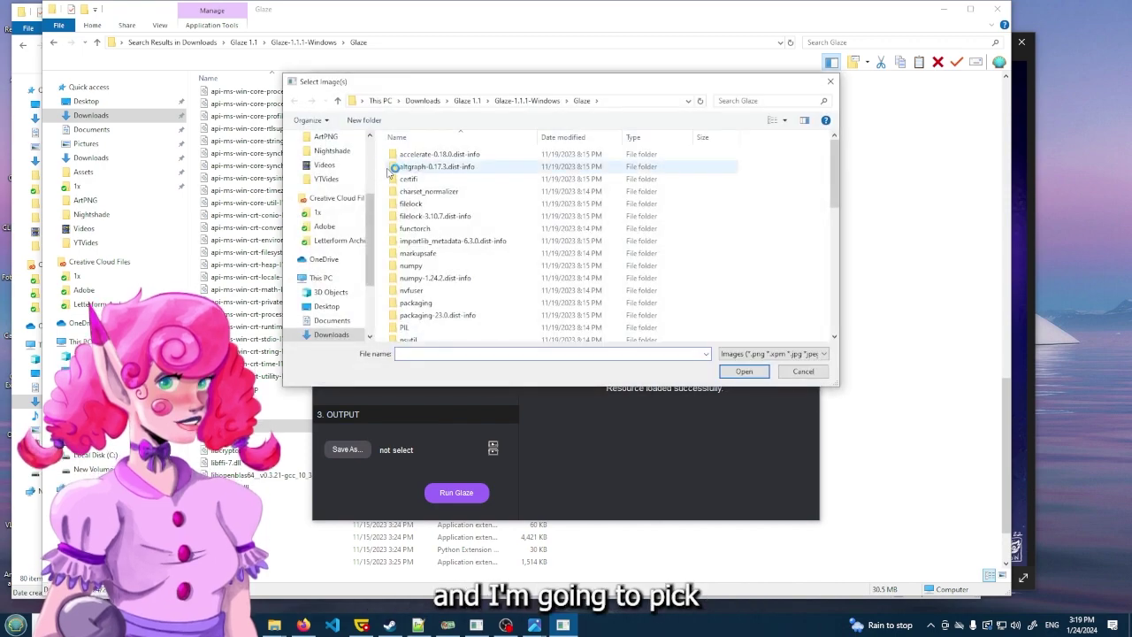
# Choose the Nightshade-only PNG from the ArtPNG > Nightshade folder as the image to glaze
pyautogui.scroll(1, 339, 195)
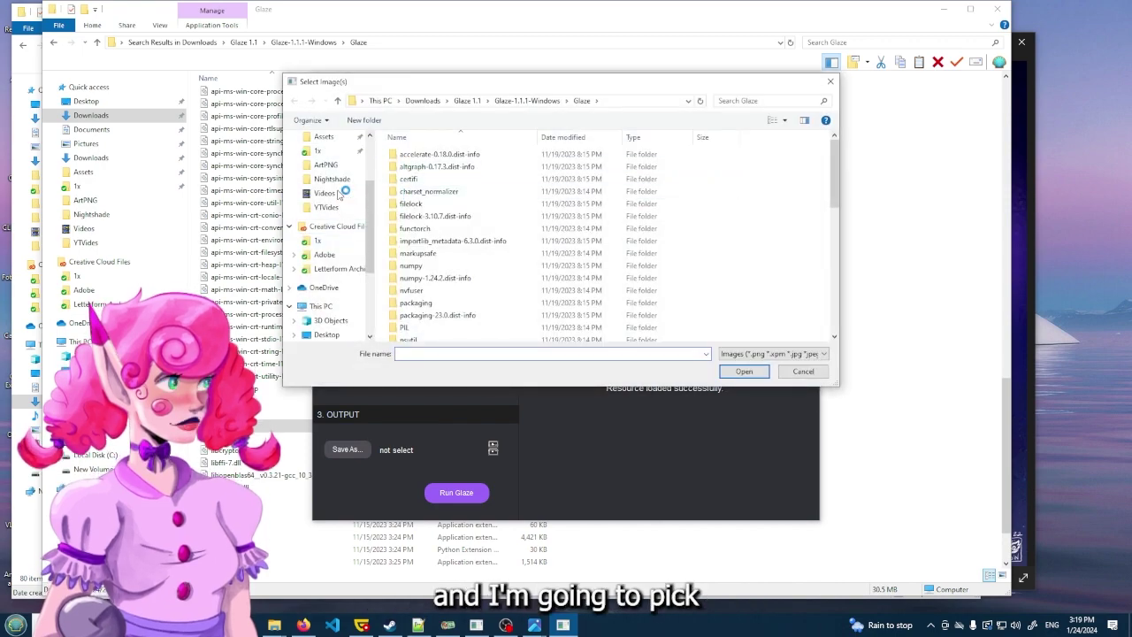
pyautogui.click(326, 165)
pyautogui.doubleClick(529, 172)
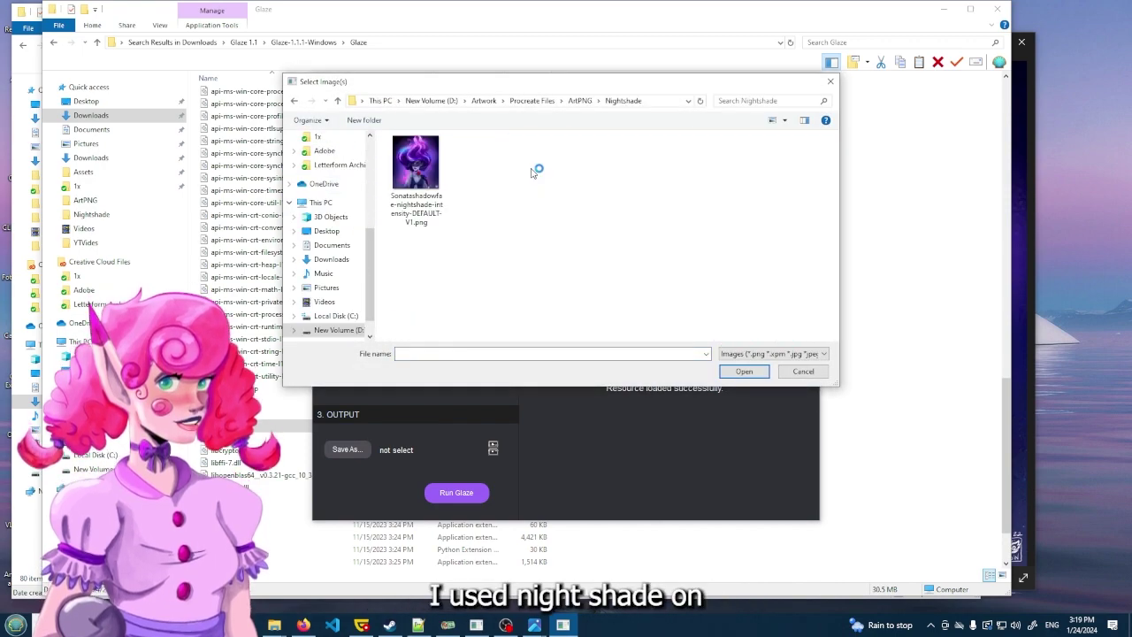
pyautogui.click(415, 163)
pyautogui.click(744, 370)
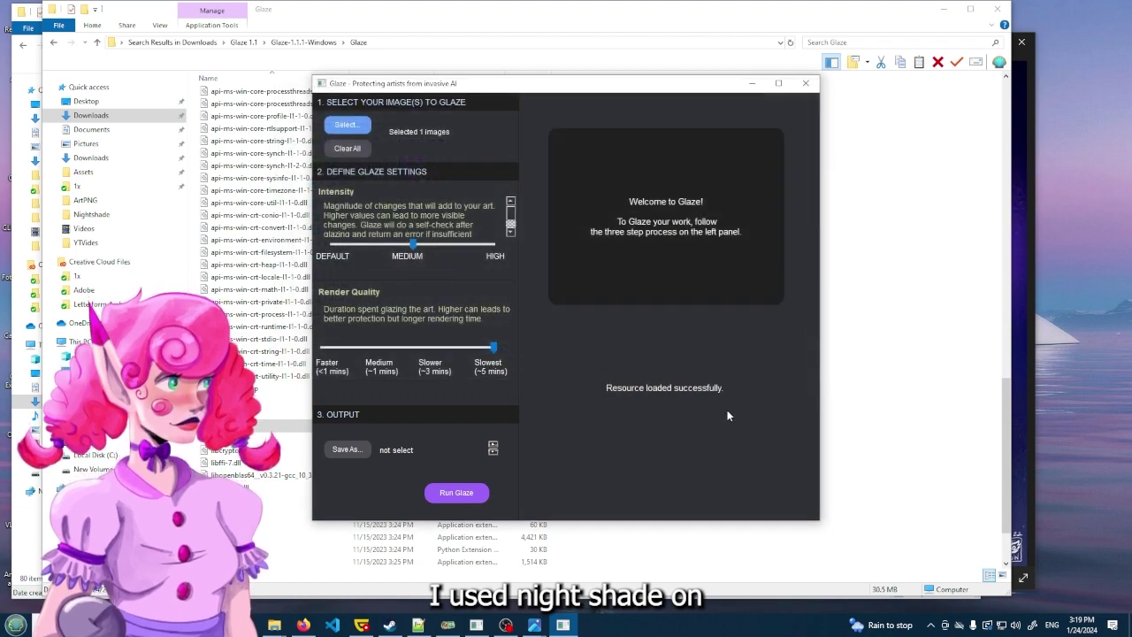
# Set a new 'New folder' inside the Nightshade folder as the output location and run Glaze
pyautogui.click(347, 451)
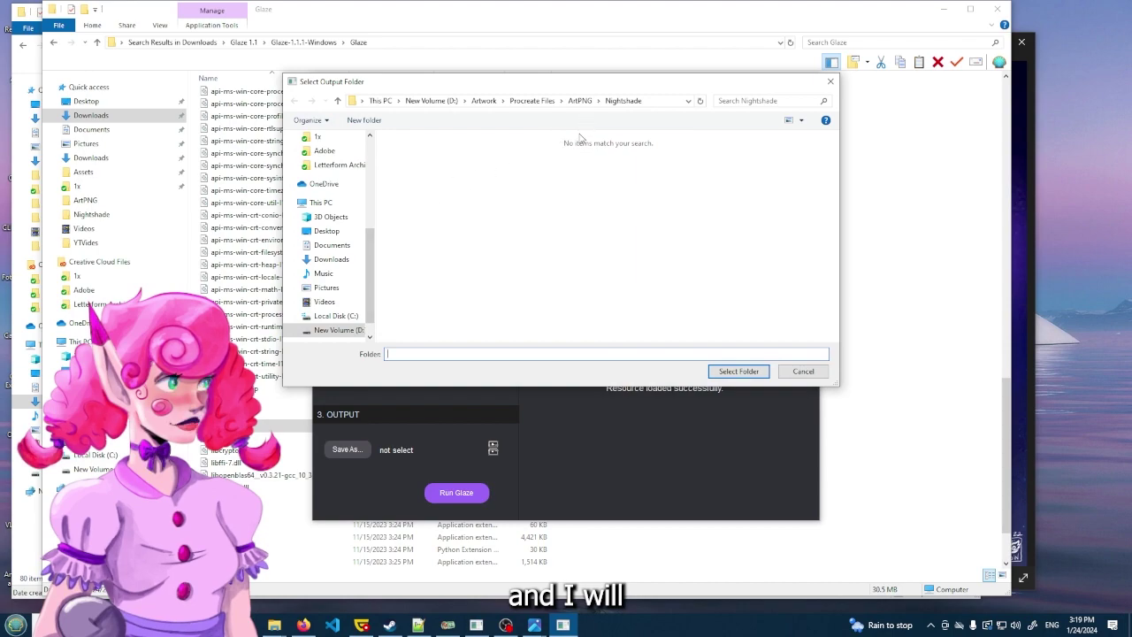
pyautogui.rightClick(524, 182)
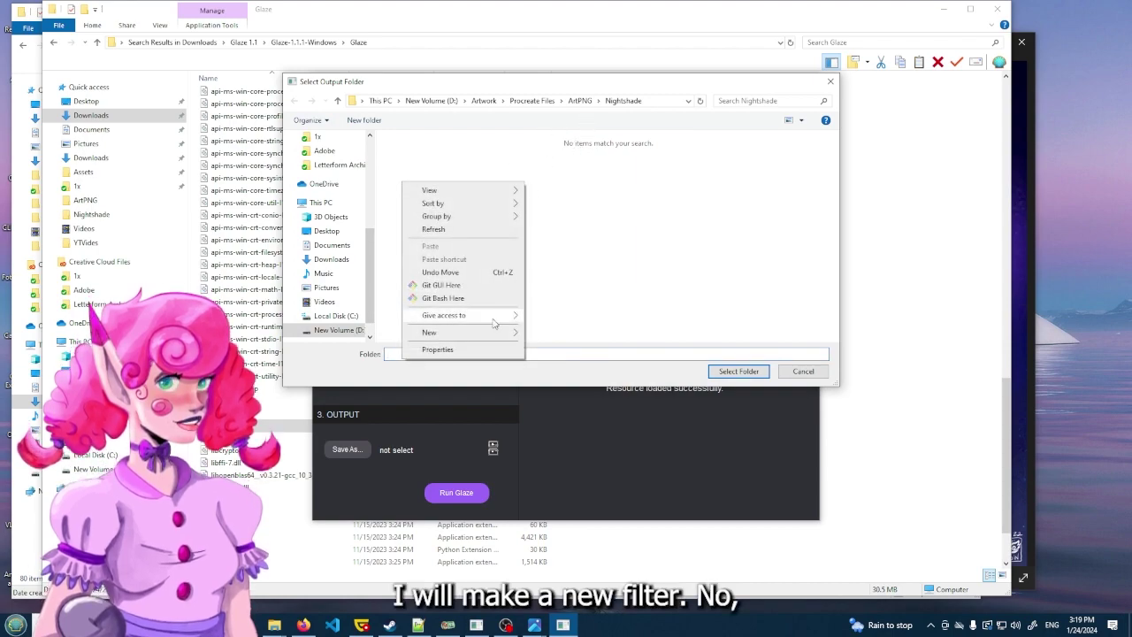
pyautogui.moveTo(494, 329)
pyautogui.click(550, 345)
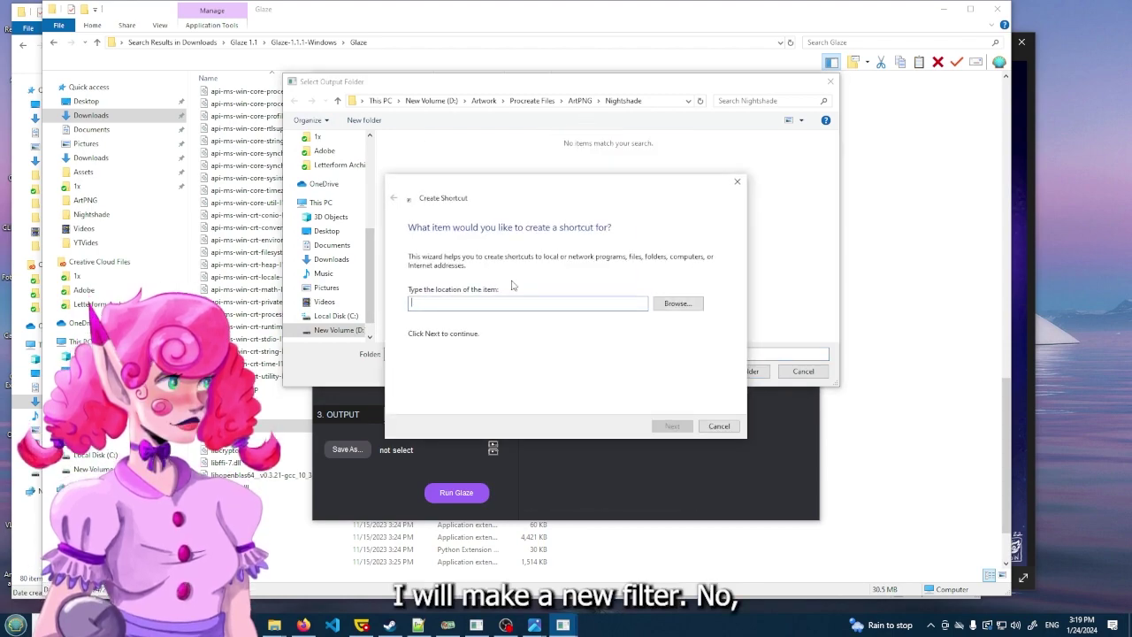
pyautogui.press('Escape')
pyautogui.rightClick(488, 196)
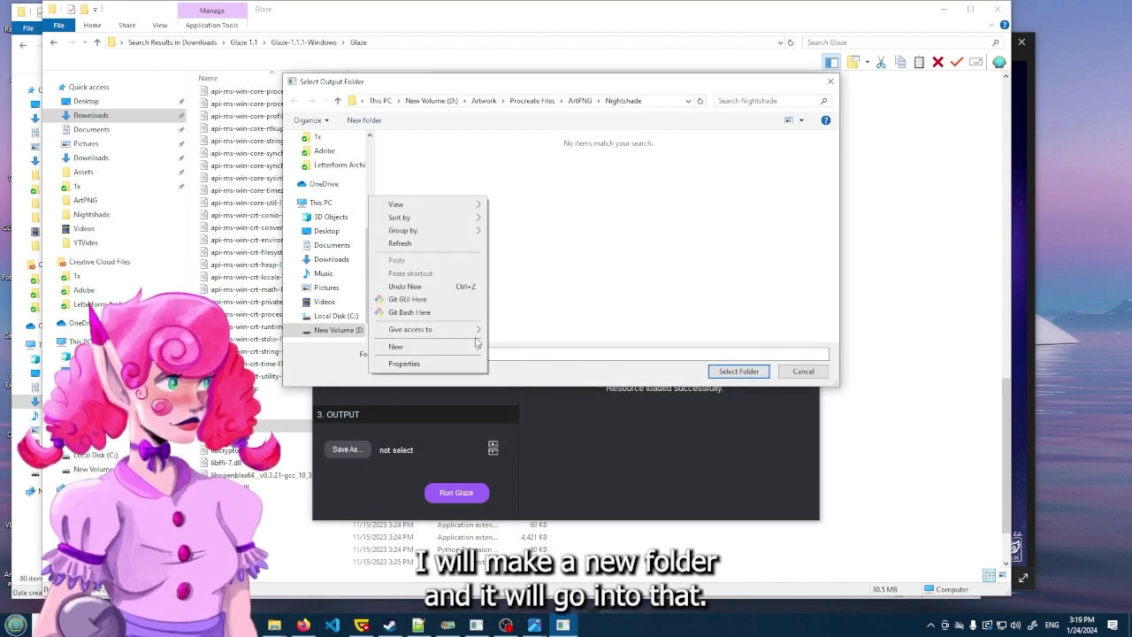
pyautogui.click(508, 348)
pyautogui.click(425, 164)
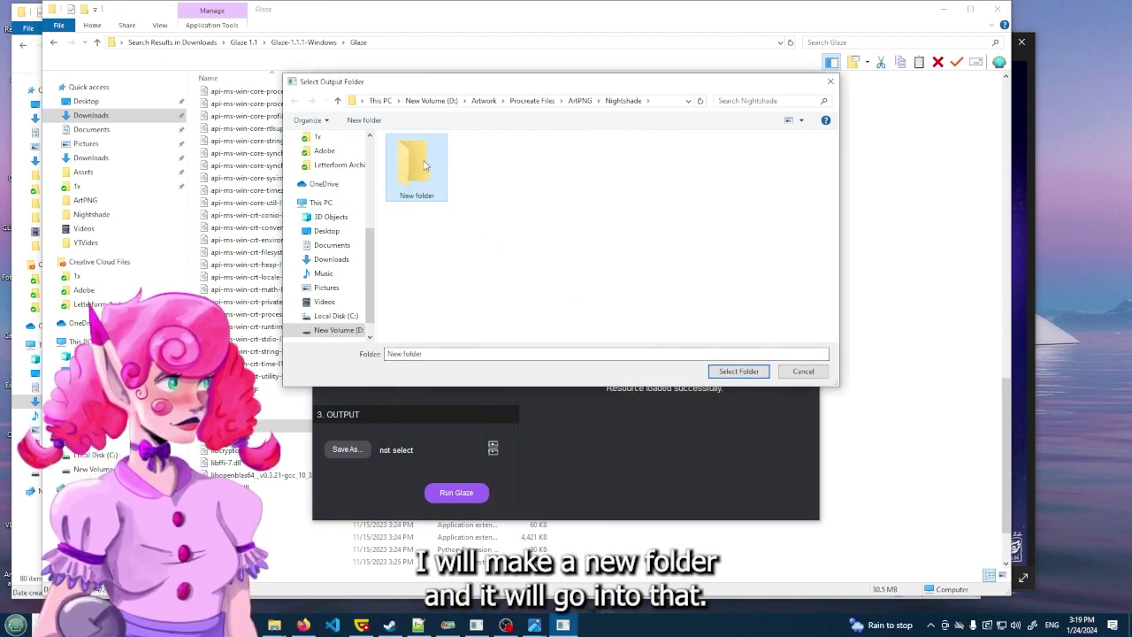
pyautogui.click(725, 372)
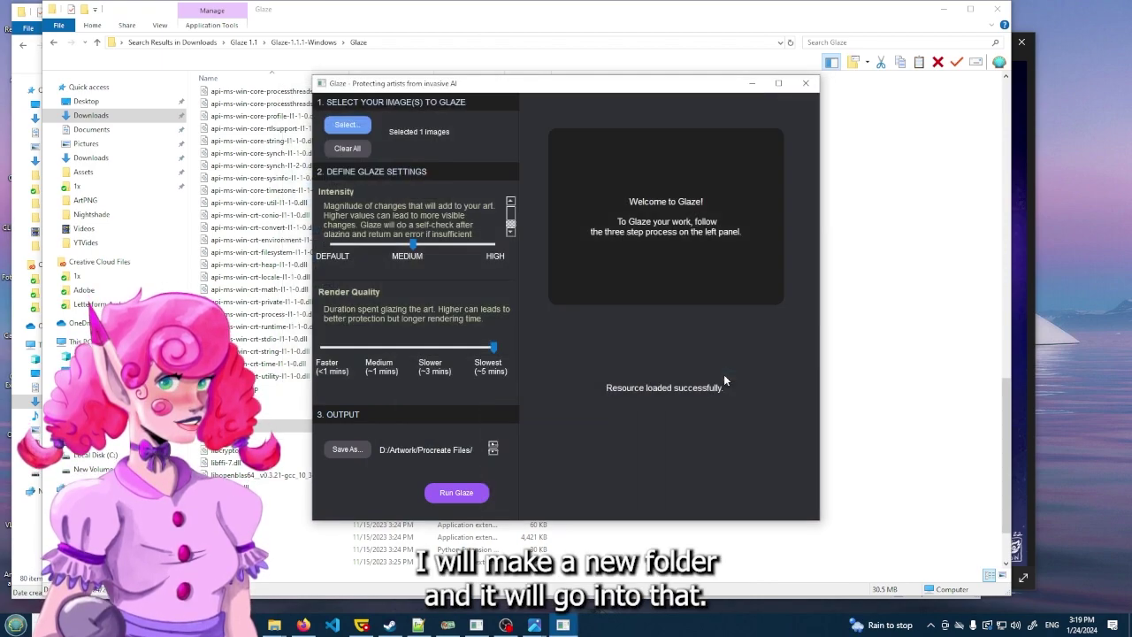
pyautogui.click(469, 493)
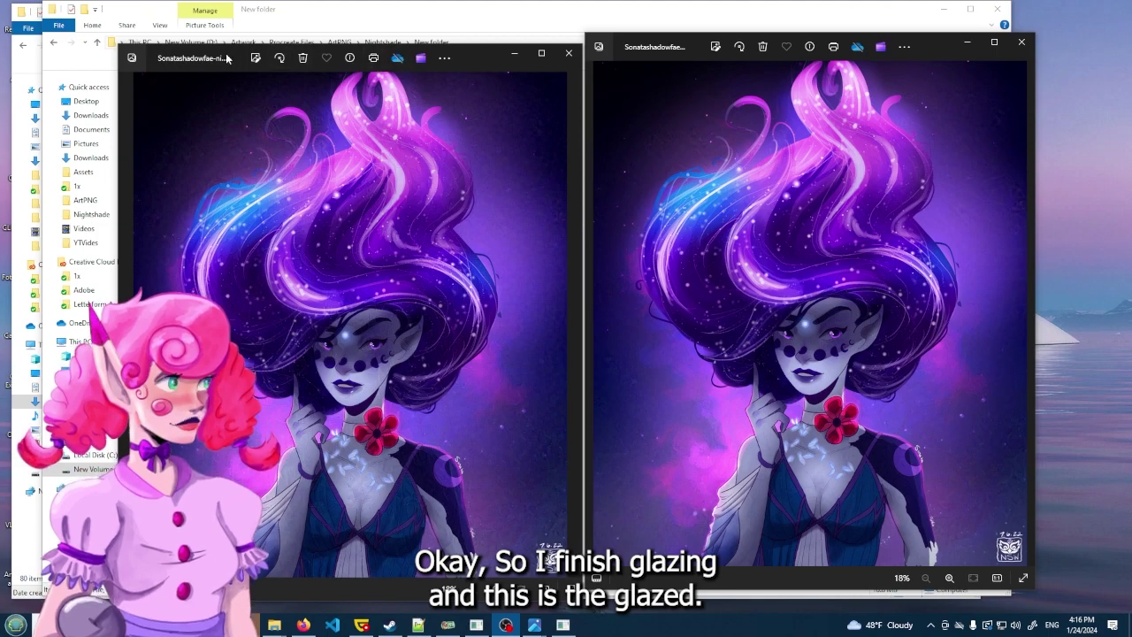
# Resize and reposition the left Photos viewer, then bring the glazed version's window to the front
pyautogui.moveTo(113, 61); pyautogui.dragTo(3, 84)
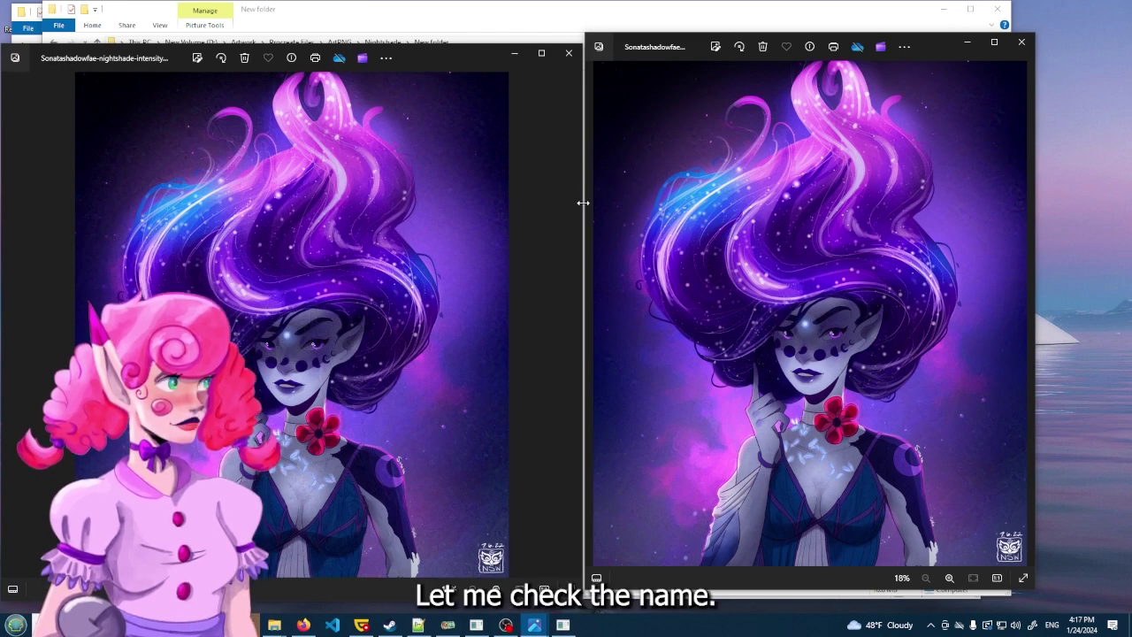
pyautogui.moveTo(583, 202); pyautogui.dragTo(476, 213)
pyautogui.moveTo(360, 49); pyautogui.dragTo(470, 39)
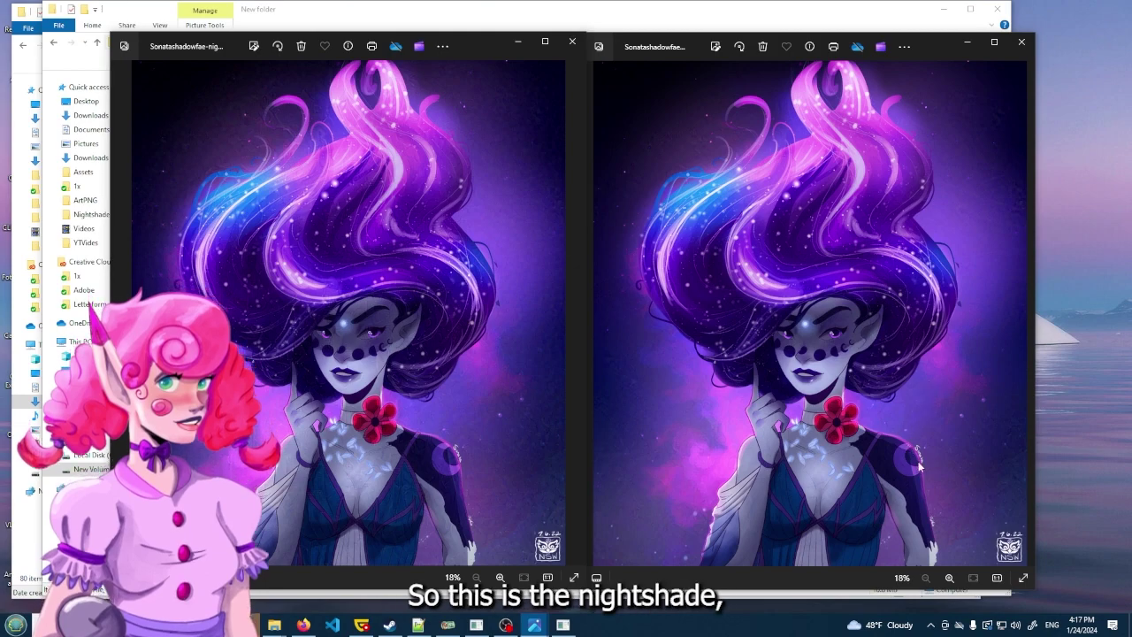
pyautogui.scroll(3, 919, 466)
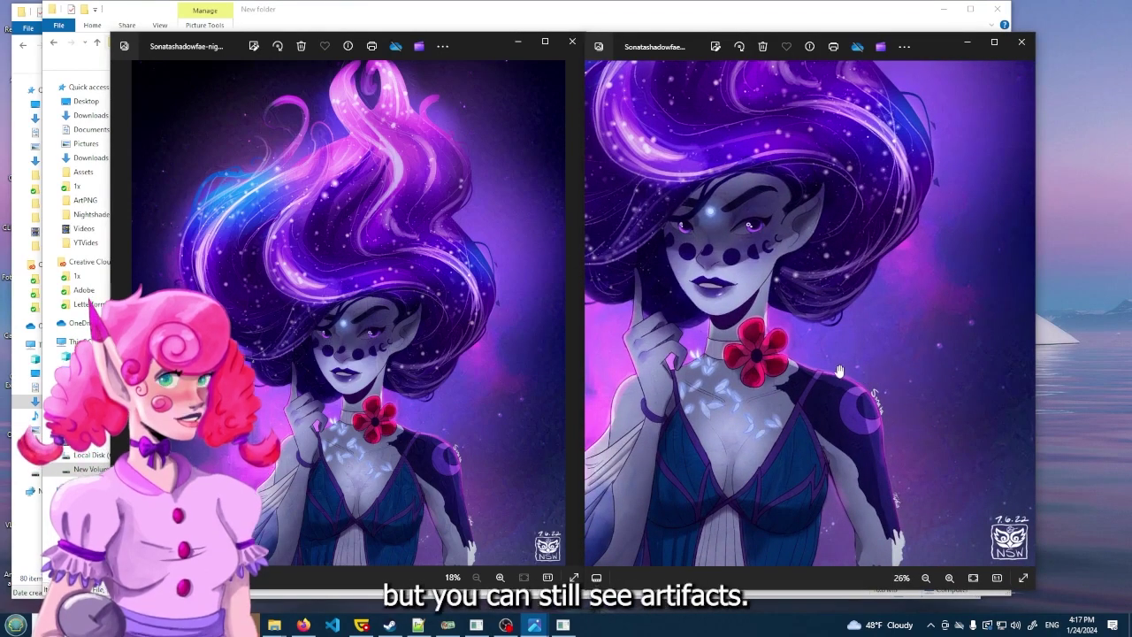
pyautogui.scroll(-3, 849, 375)
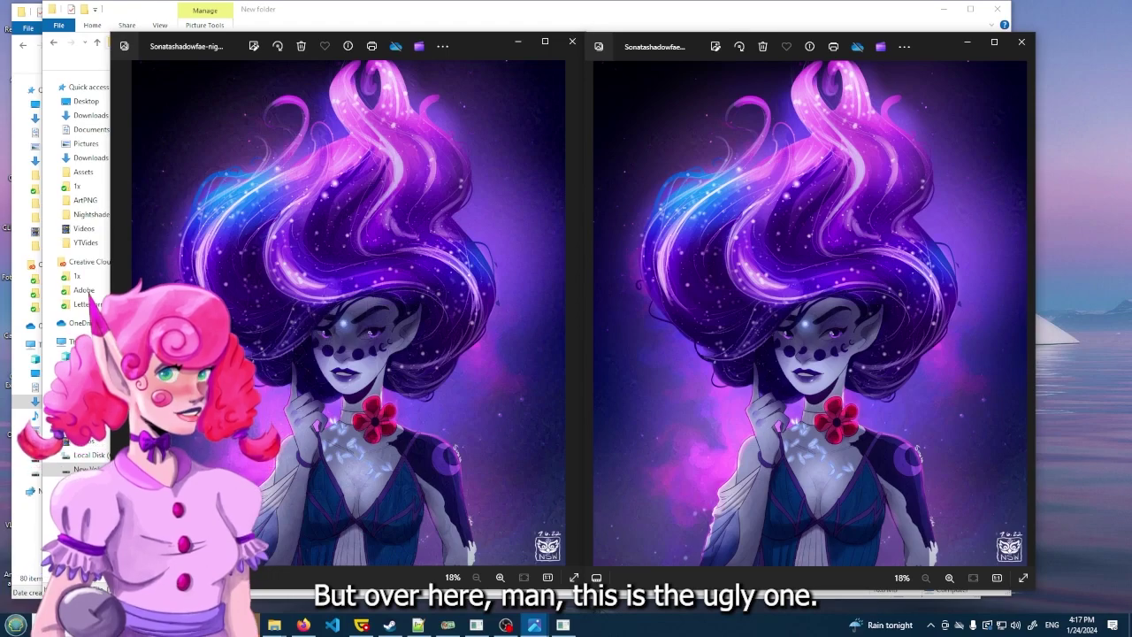
pyautogui.moveTo(539, 627)
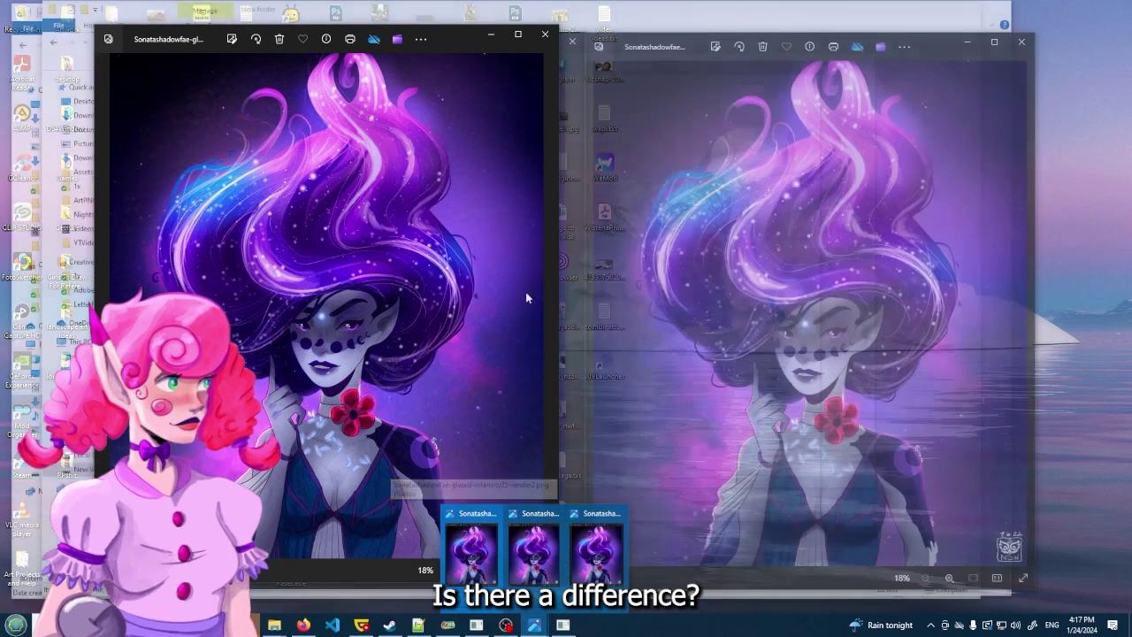
pyautogui.click(534, 548)
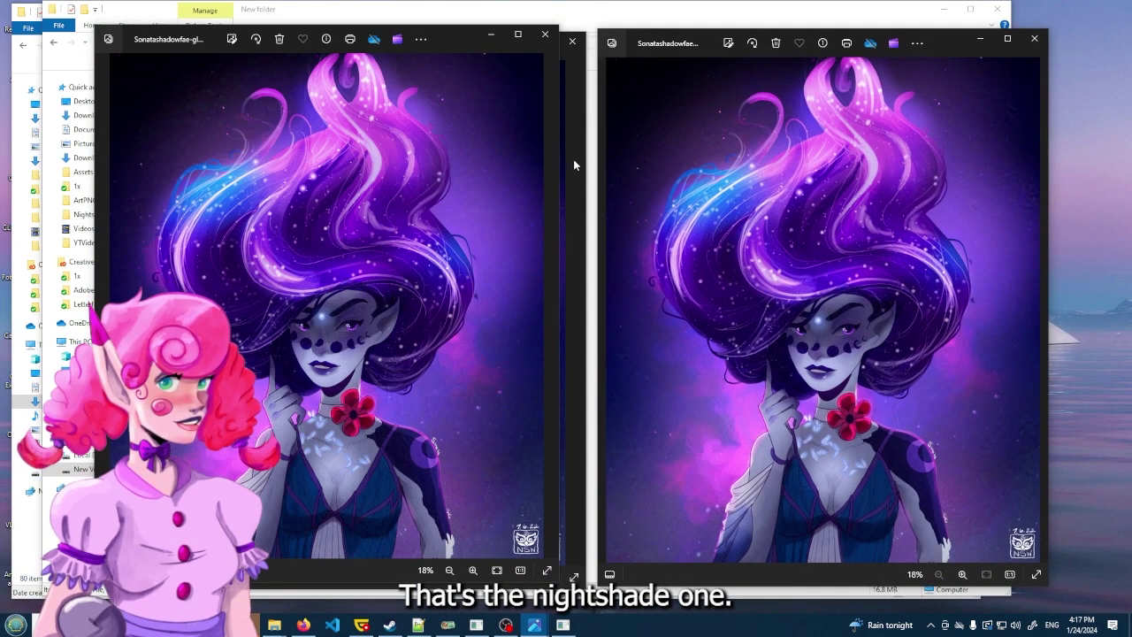
# Bring the Nightshade viewer forward and zoom in on her face to compare both versions
pyautogui.click(573, 159)
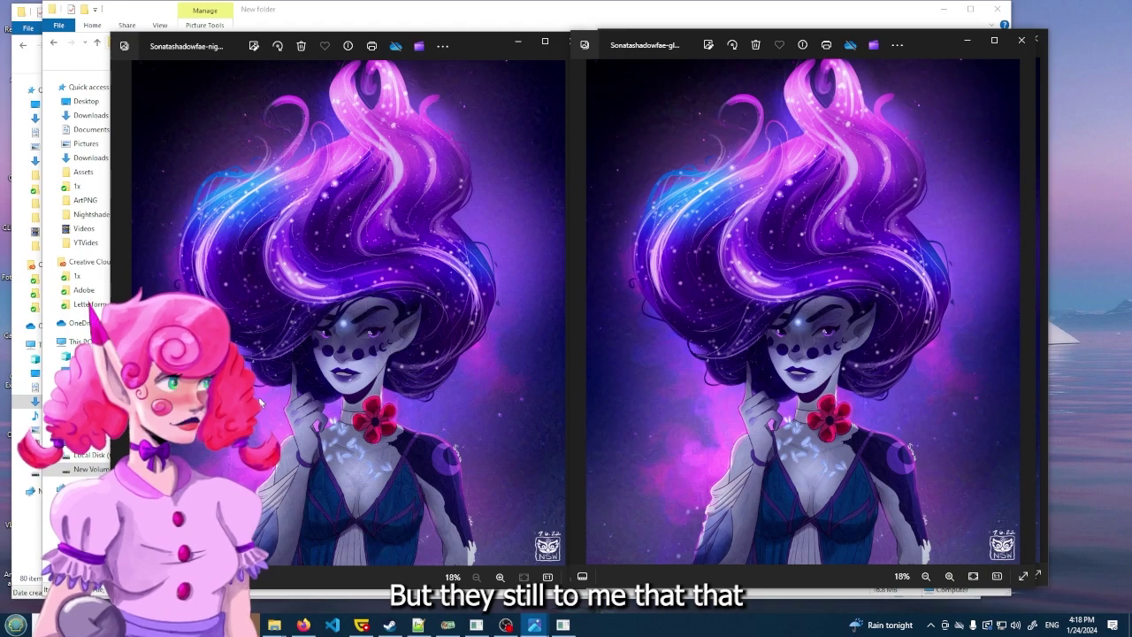
pyautogui.scroll(5, 370, 382)
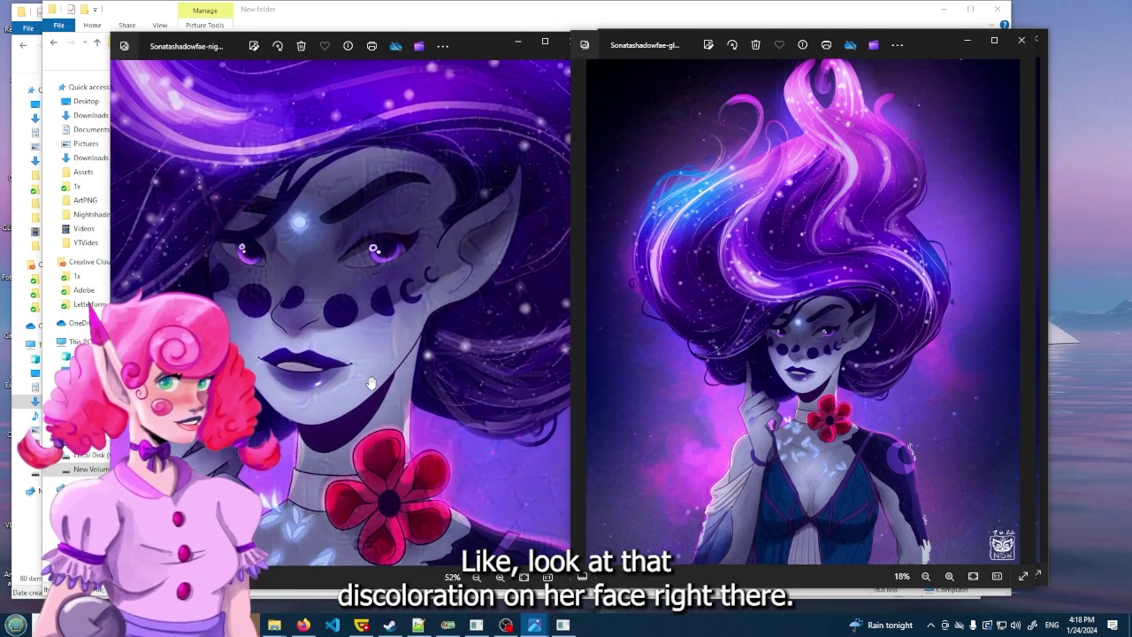
pyautogui.scroll(3, 371, 383)
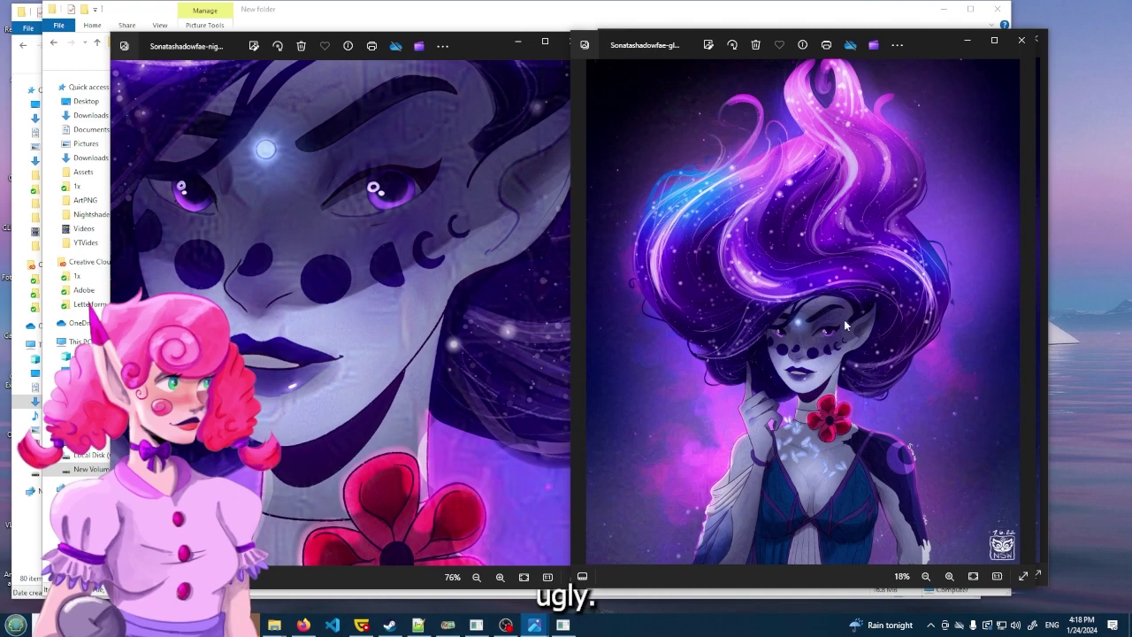
pyautogui.scroll(5, 856, 325)
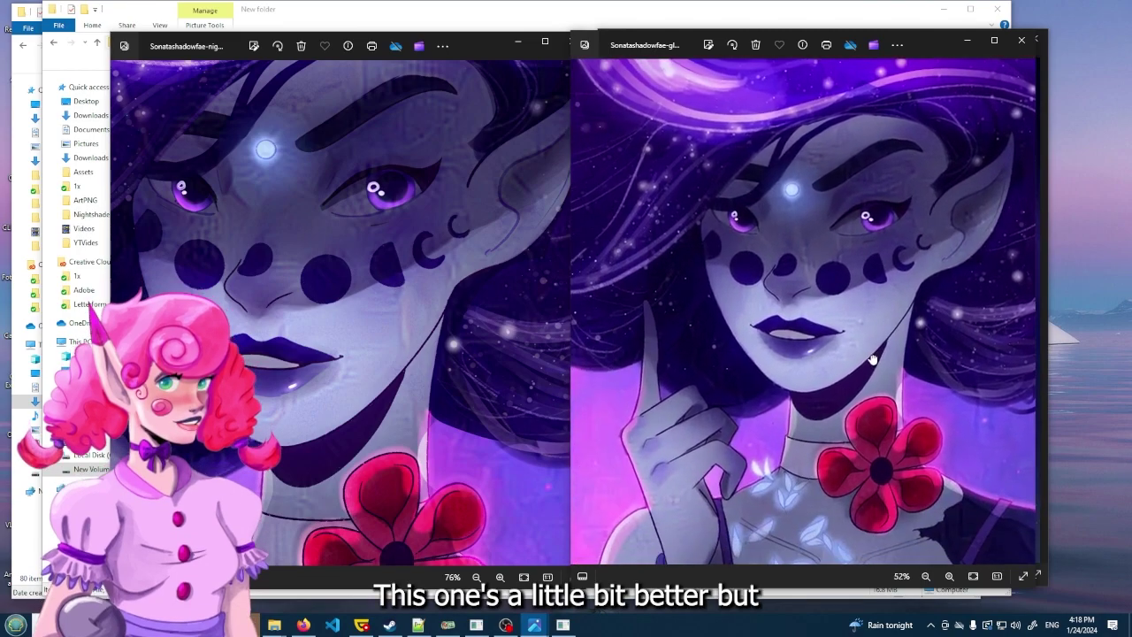
pyautogui.moveTo(872, 359); pyautogui.dragTo(851, 334)
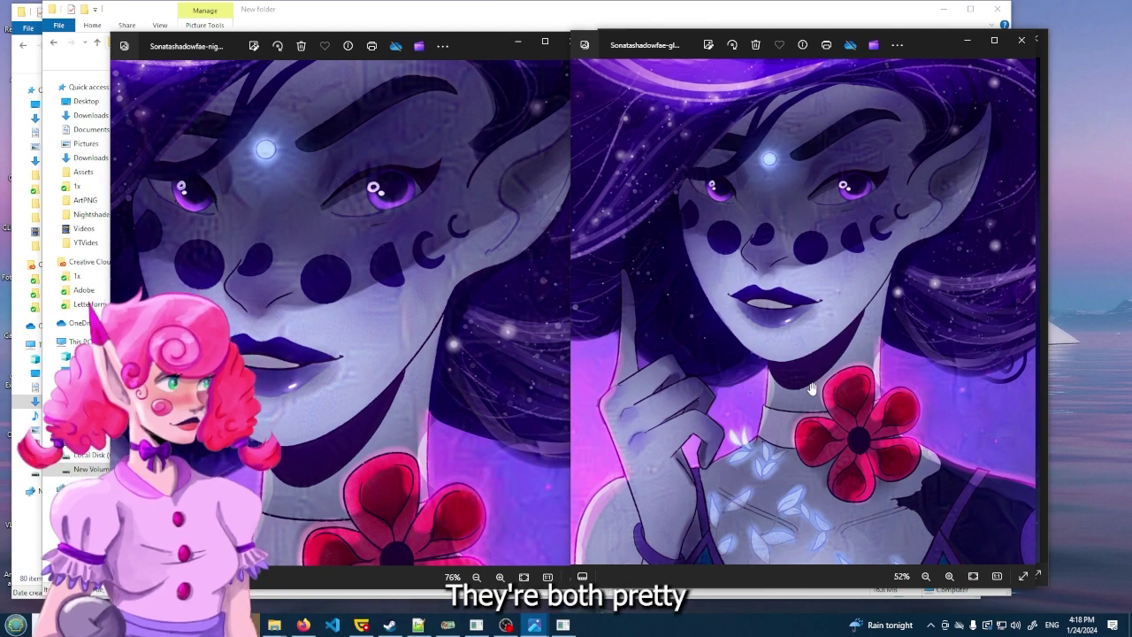
# Zoom the viewers back out to 18% so each shows the whole picture
pyautogui.scroll(-5, 776, 384)
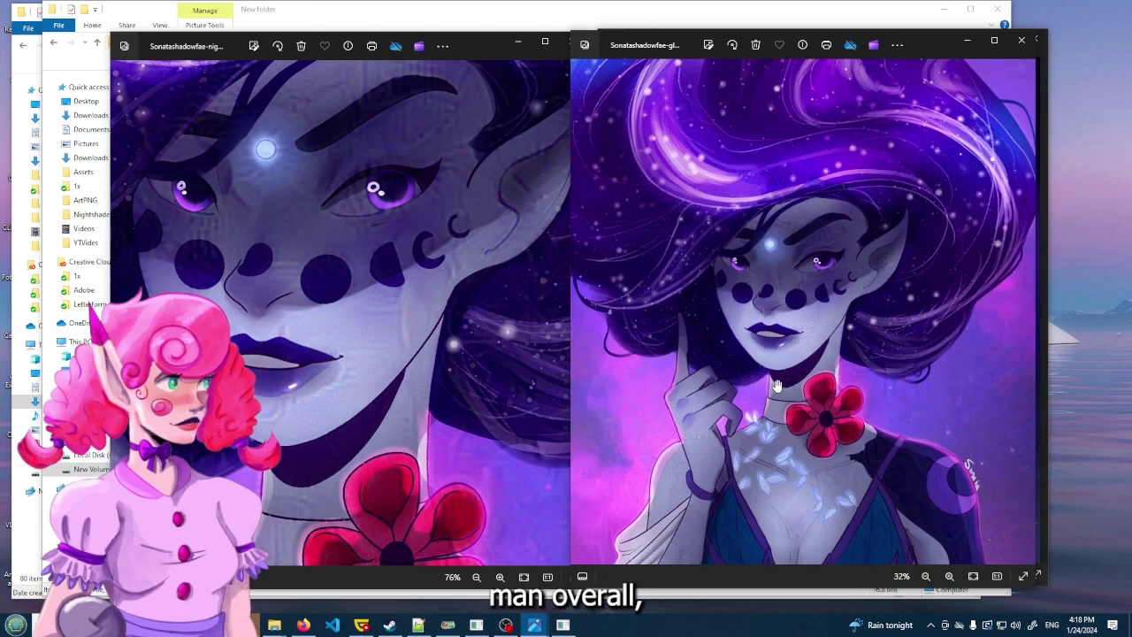
pyautogui.scroll(-5, 472, 380)
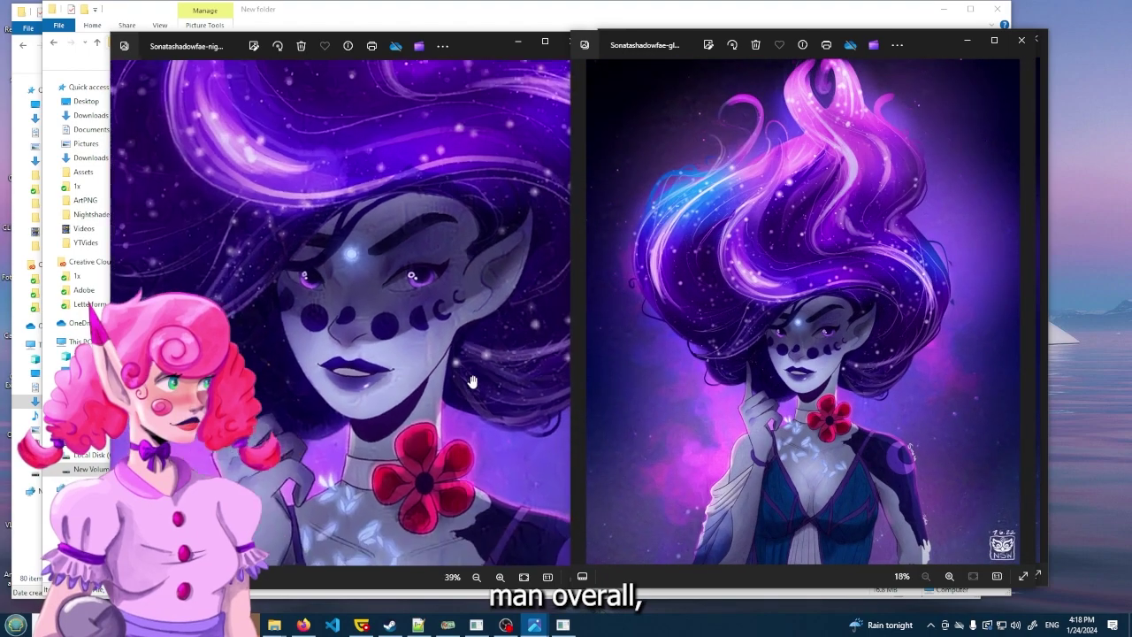
pyautogui.scroll(-3, 471, 380)
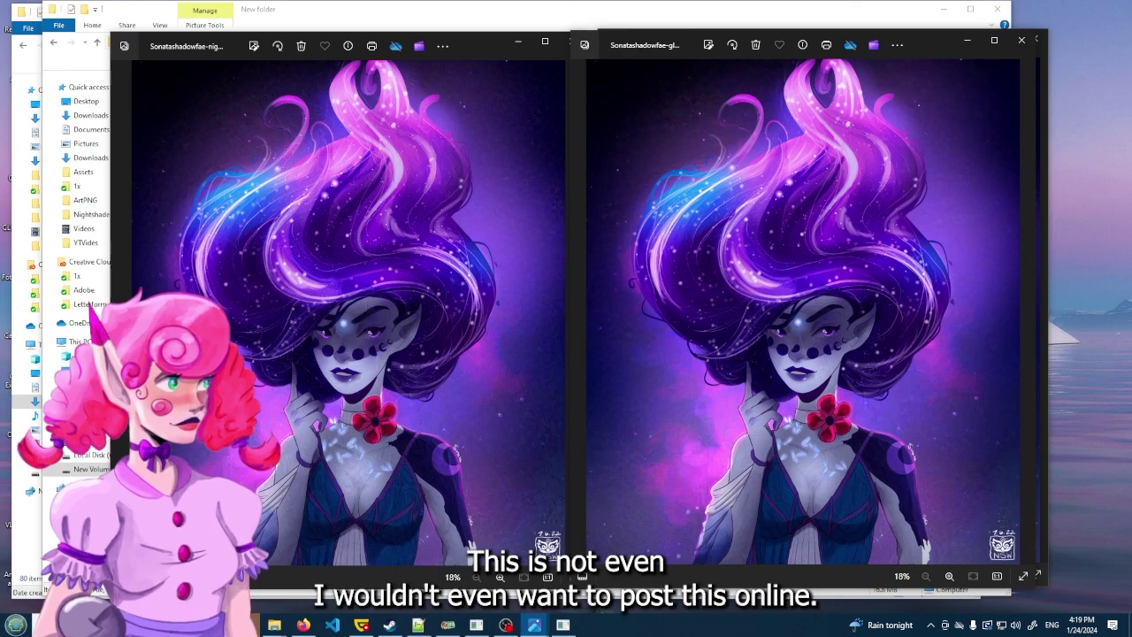
pyautogui.hotkey('ctrl', '+')
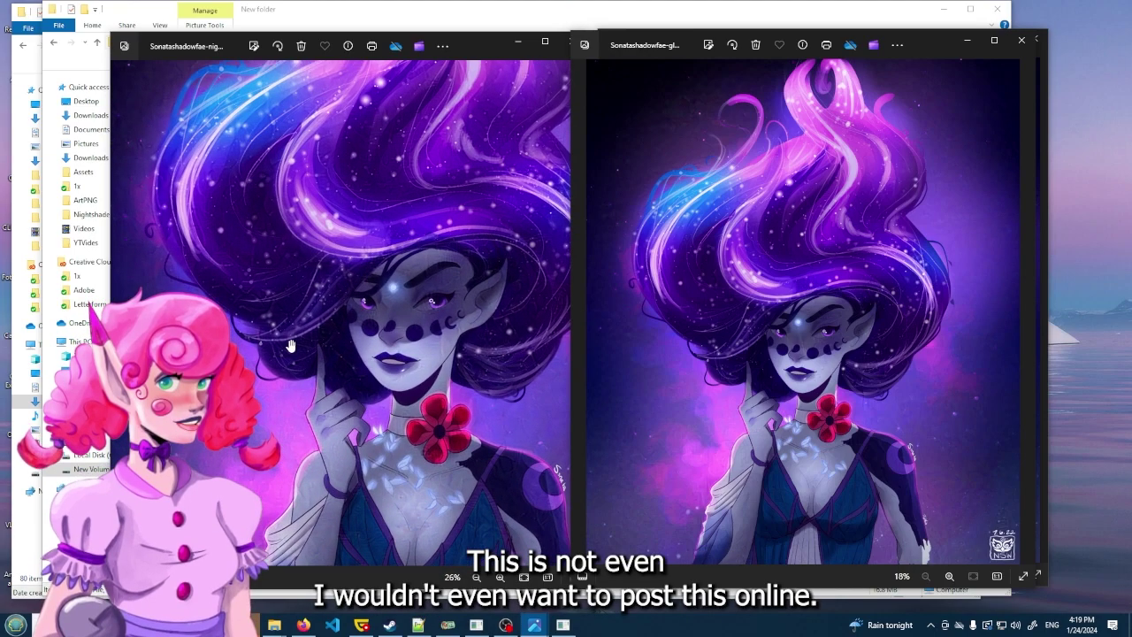
pyautogui.click(291, 345)
pyautogui.moveTo(482, 42); pyautogui.dragTo(453, 32)
pyautogui.scroll(-1, 251, 334)
pyautogui.scroll(-1, 250, 334)
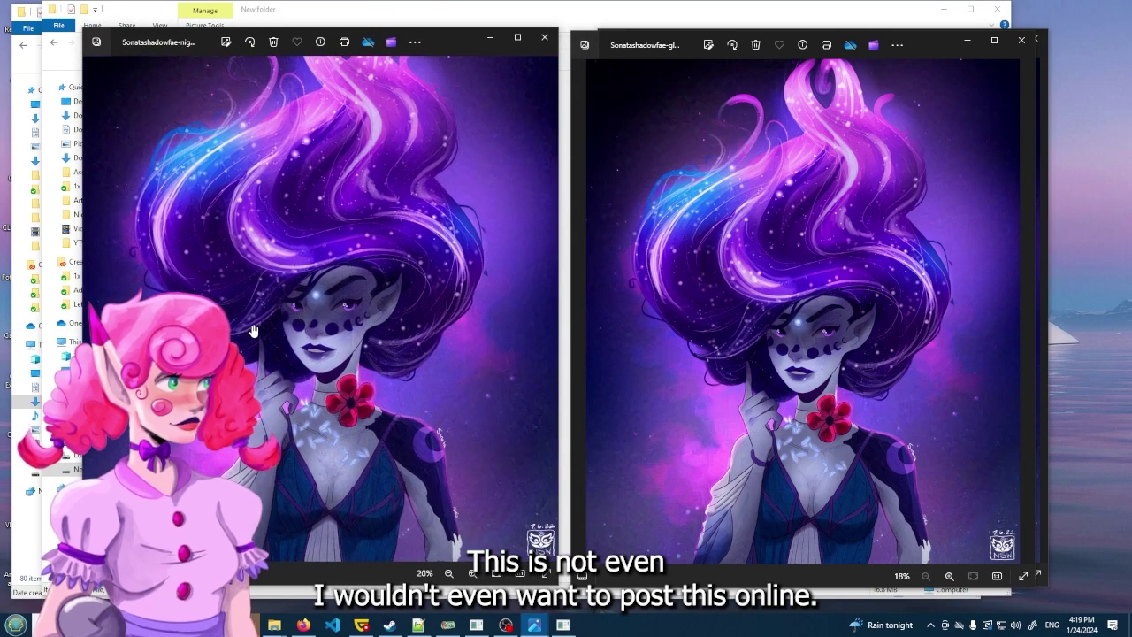
pyautogui.scroll(6, 311, 387)
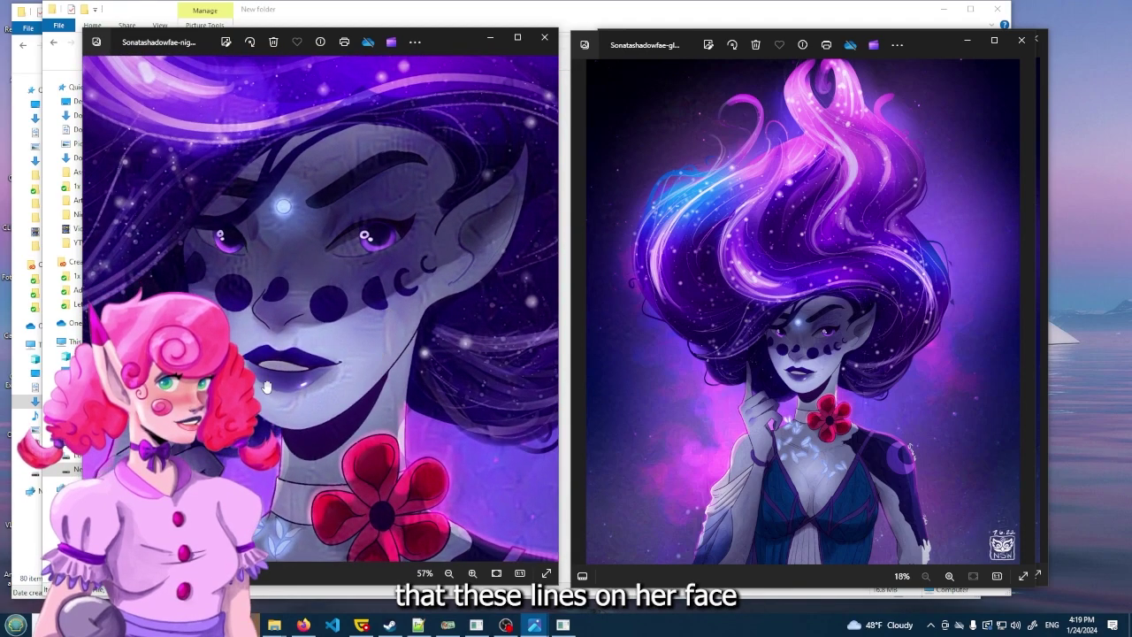
pyautogui.scroll(-6, 265, 387)
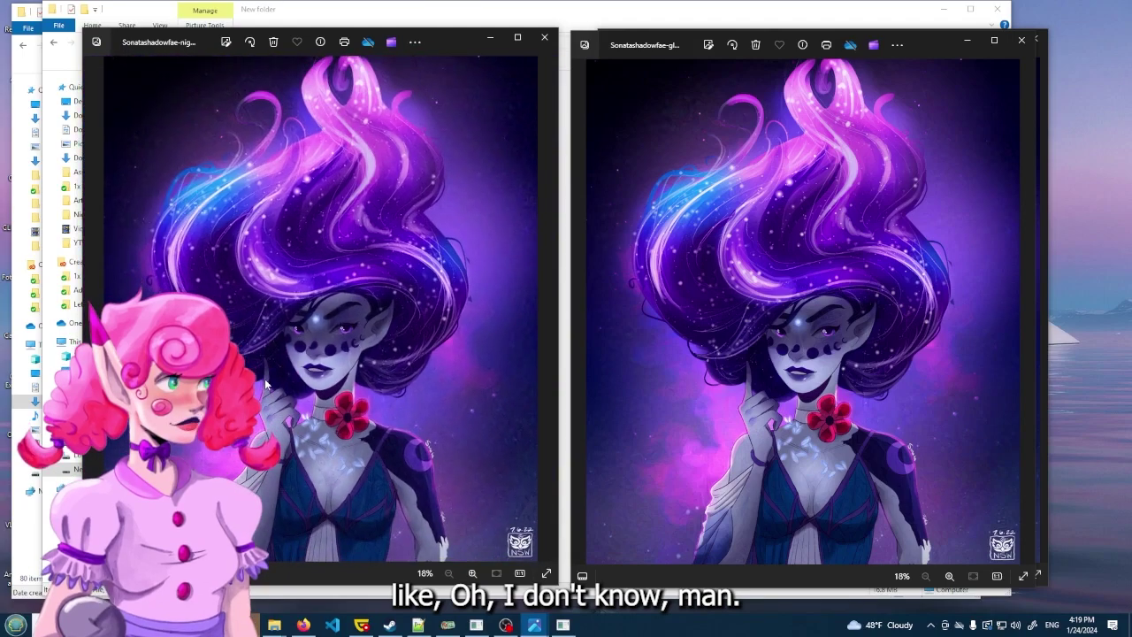